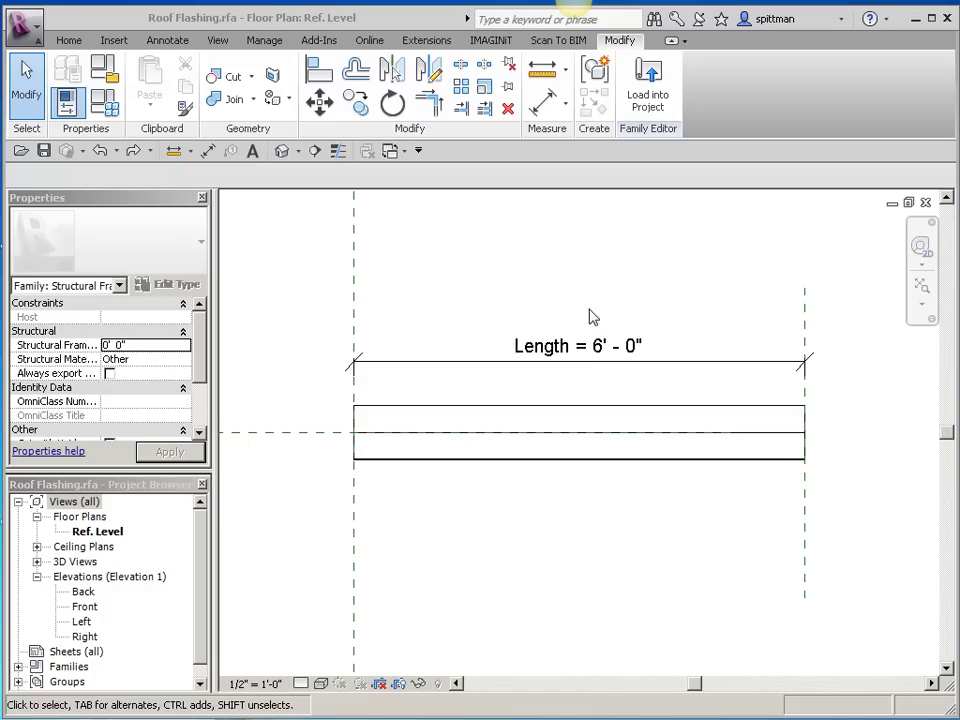
Verify the family category is Structural Framing and close the dialog without changes.
{"action": "left_click", "coordinate": [103, 68]}
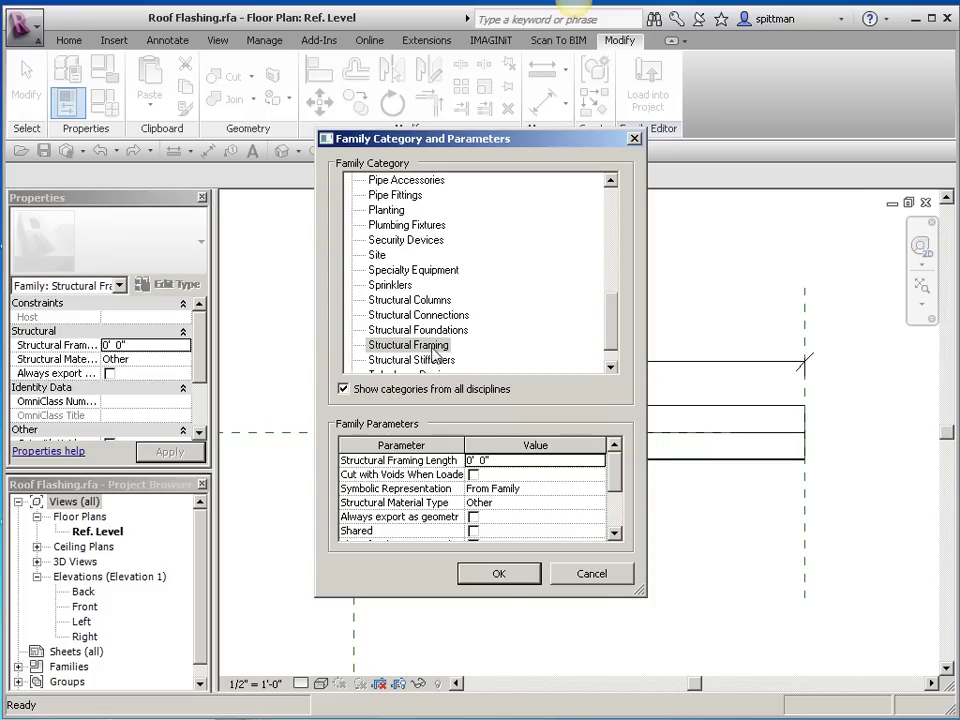
{"action": "left_click", "coordinate": [604, 576]}
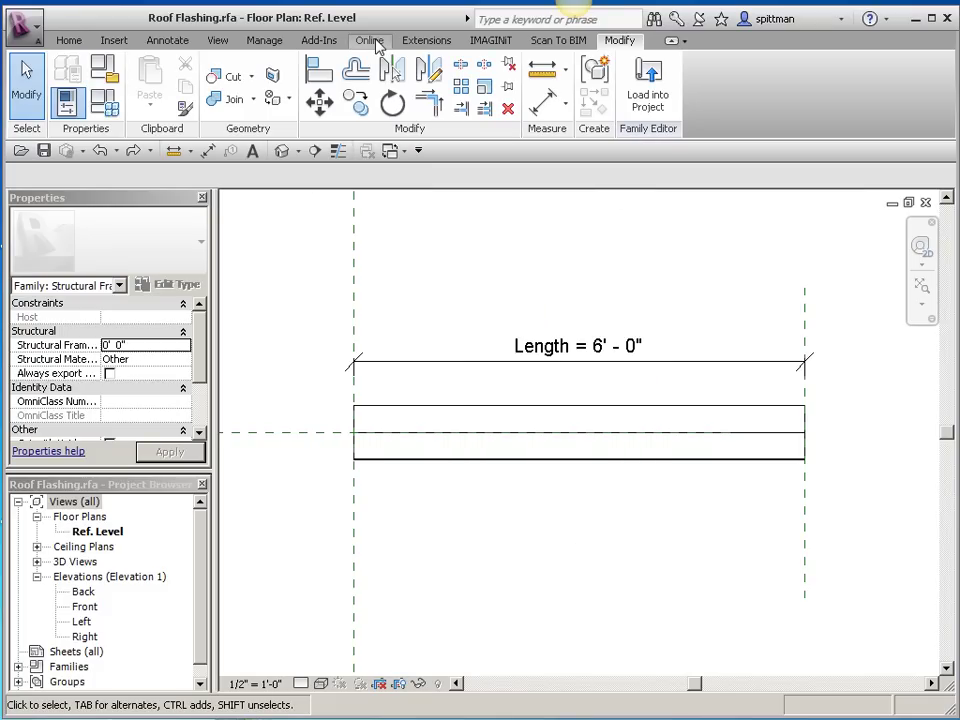
Create a new Flashing subcategory under Structural Framing in Object Styles.
{"action": "left_click", "coordinate": [264, 43]}
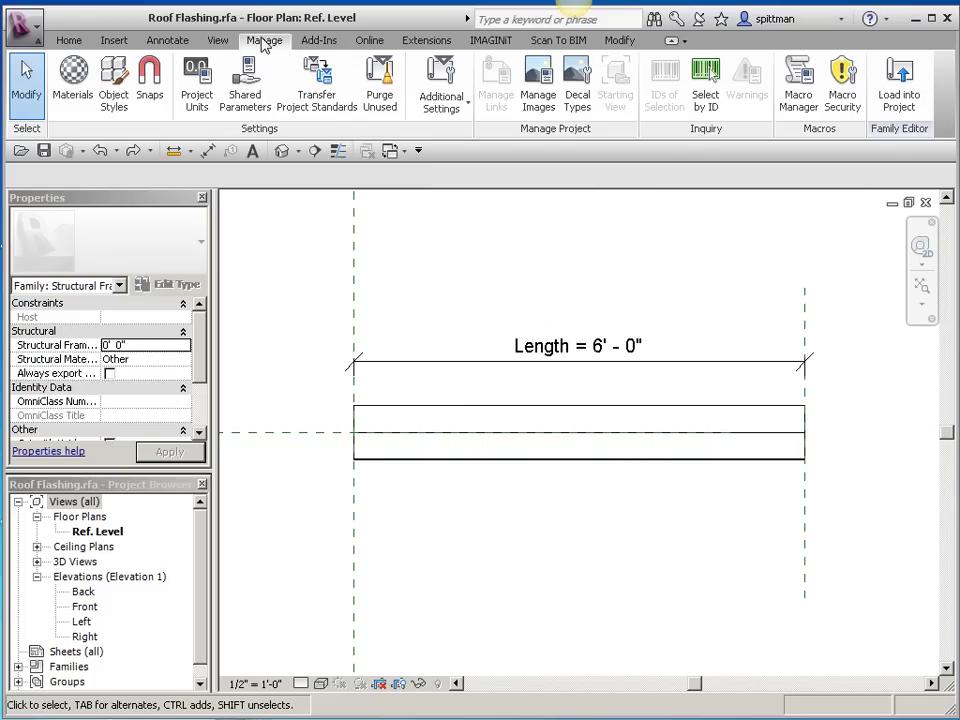
{"action": "left_click", "coordinate": [113, 85]}
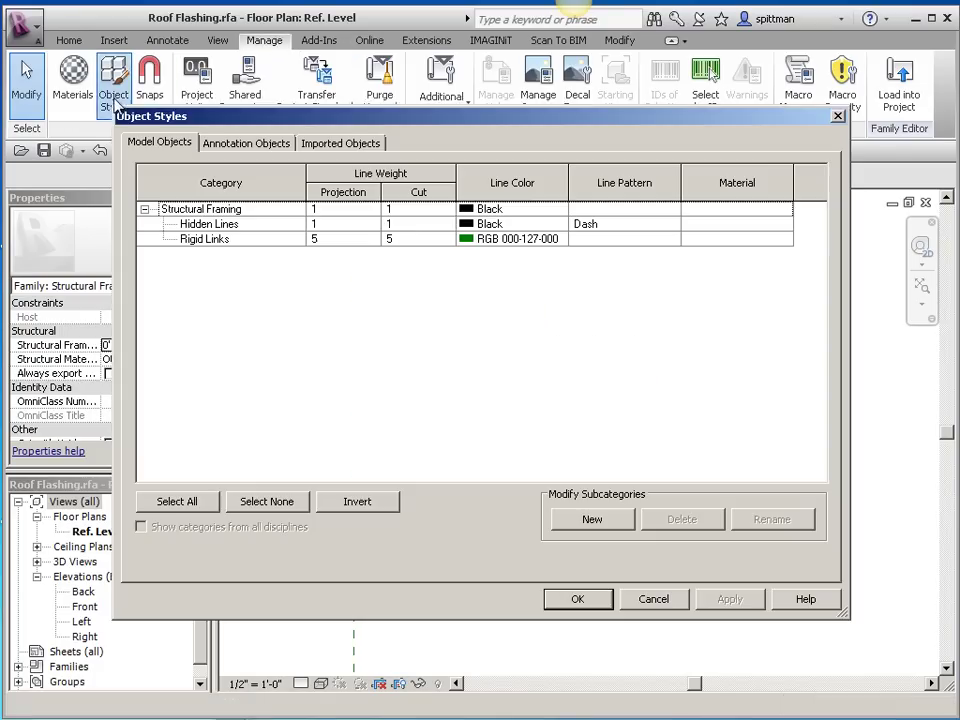
{"action": "left_click", "coordinate": [297, 224]}
{"action": "left_click", "coordinate": [591, 519]}
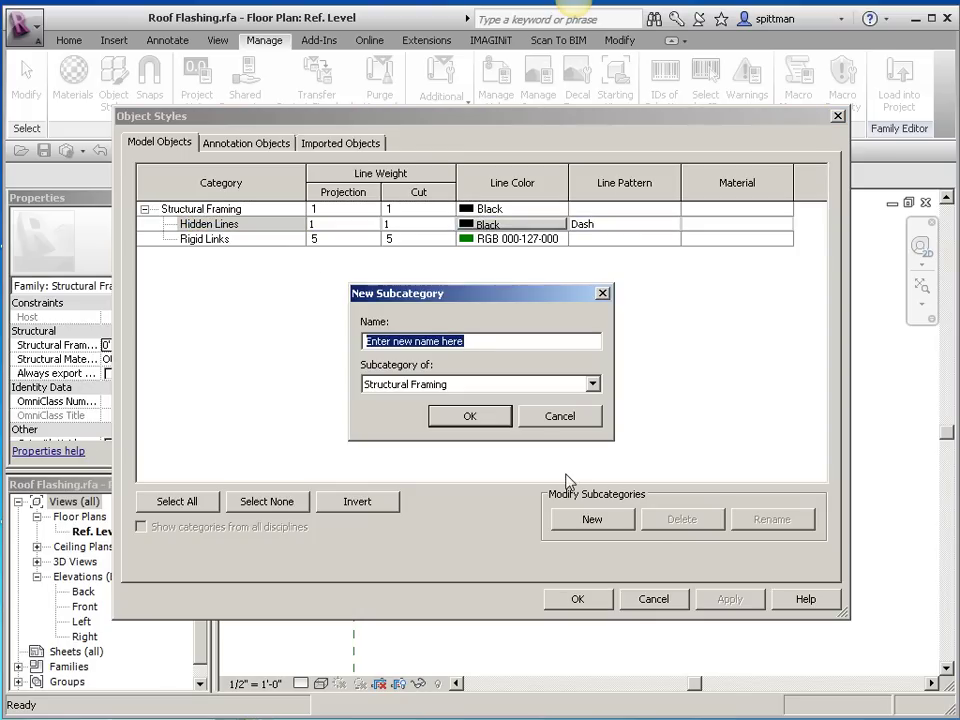
{"action": "type", "text": "Flashing"}
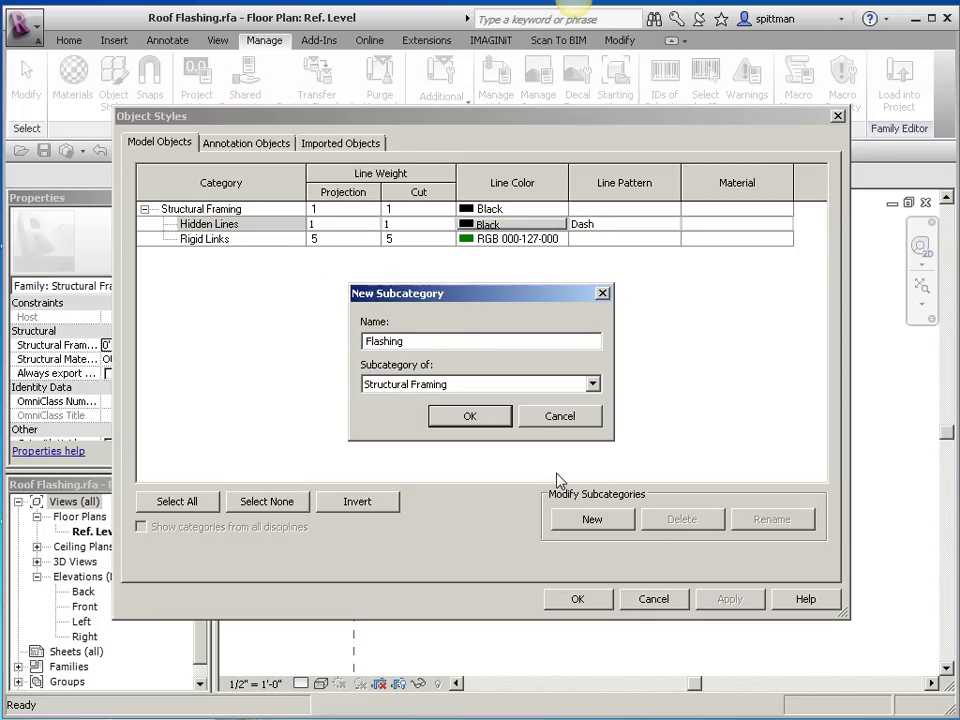
{"action": "left_click", "coordinate": [482, 416]}
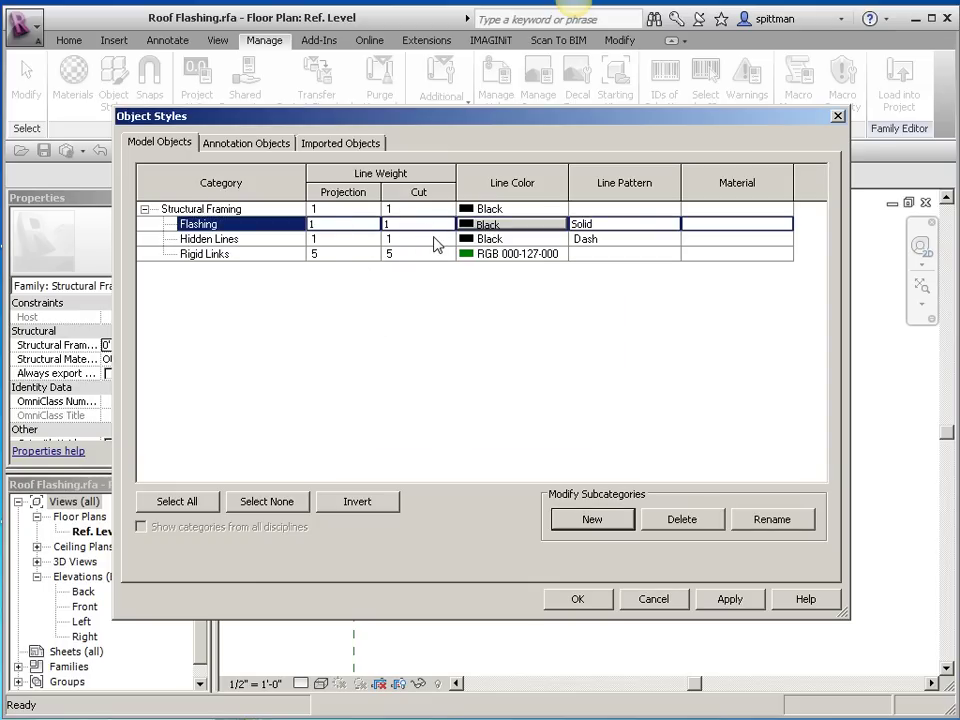
Give Flashing a blue line colour, cut line weight 3 and projection line weight 5.
{"action": "left_click", "coordinate": [547, 224]}
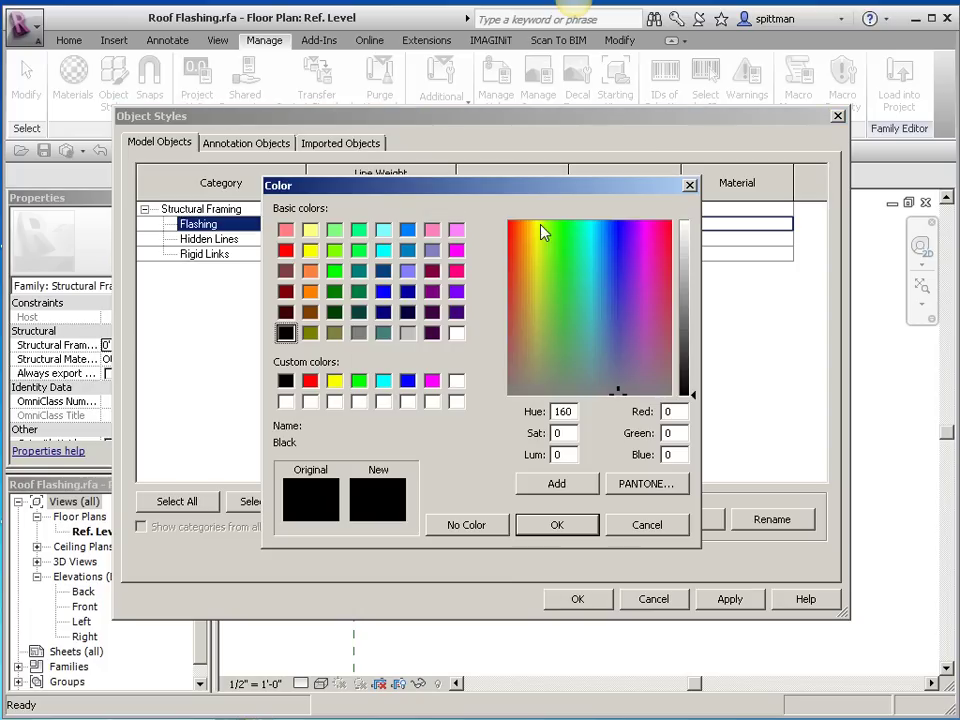
{"action": "left_click", "coordinate": [383, 291]}
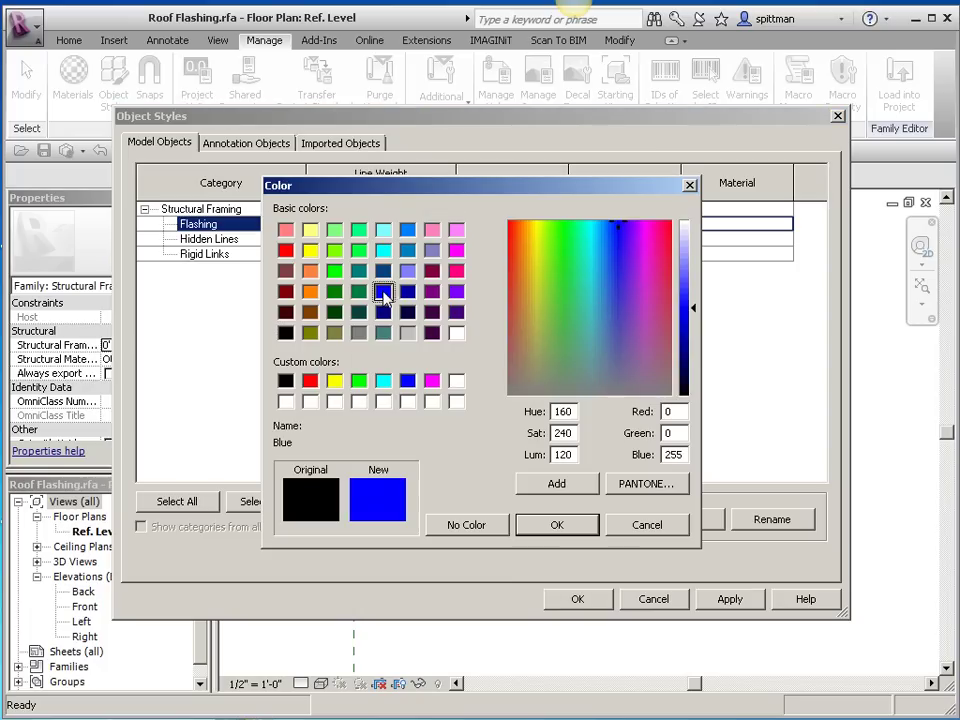
{"action": "left_click", "coordinate": [555, 524]}
{"action": "left_click", "coordinate": [425, 225]}
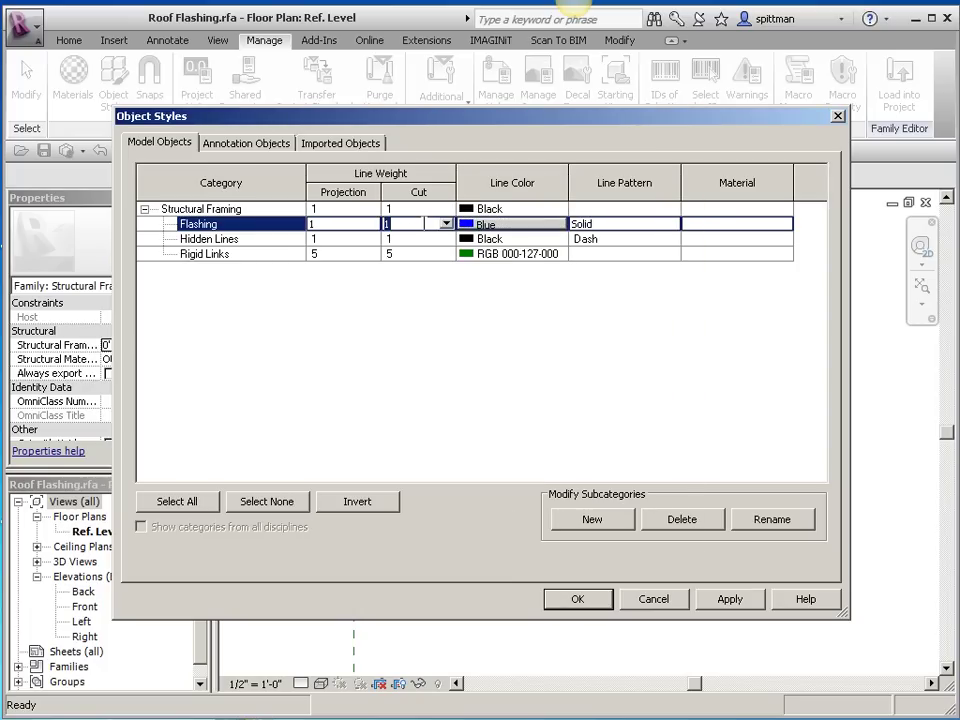
{"action": "type", "text": "3"}
{"action": "left_click", "coordinate": [355, 224]}
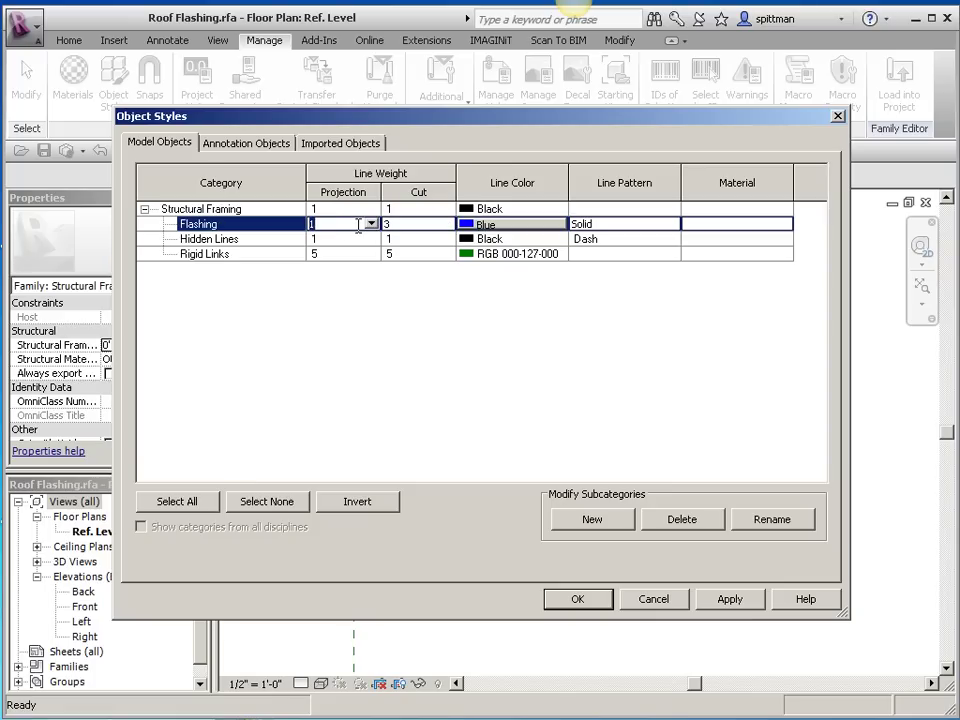
{"action": "type", "text": "5"}
Accept the object styles, set the sweep's subcategory to Flashing, and view it in default 3D.
{"action": "left_click", "coordinate": [574, 602]}
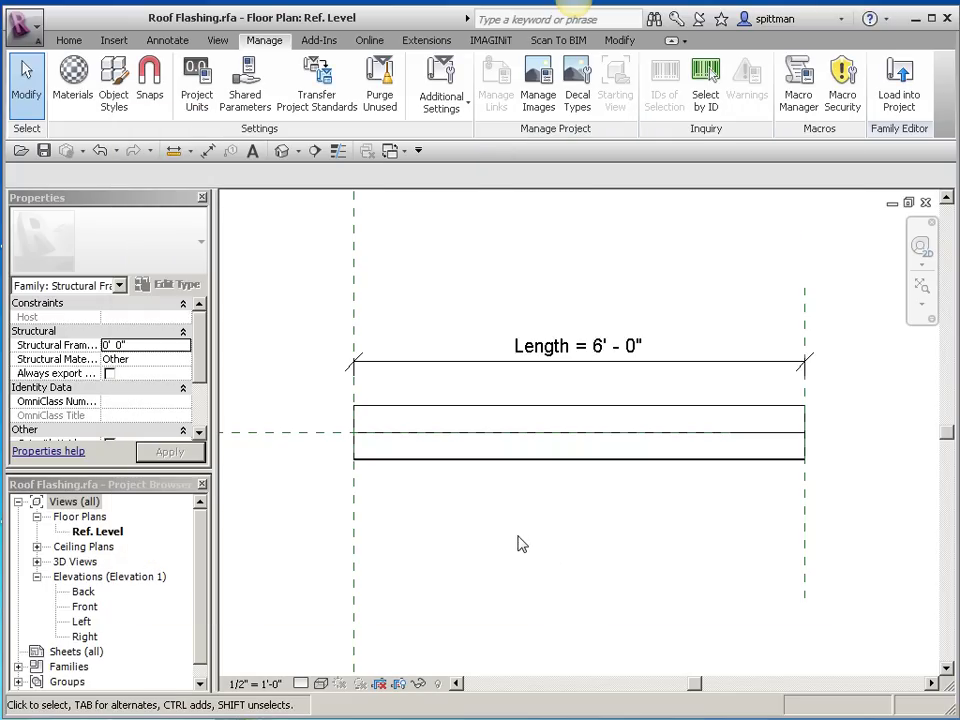
{"action": "left_click", "coordinate": [479, 468]}
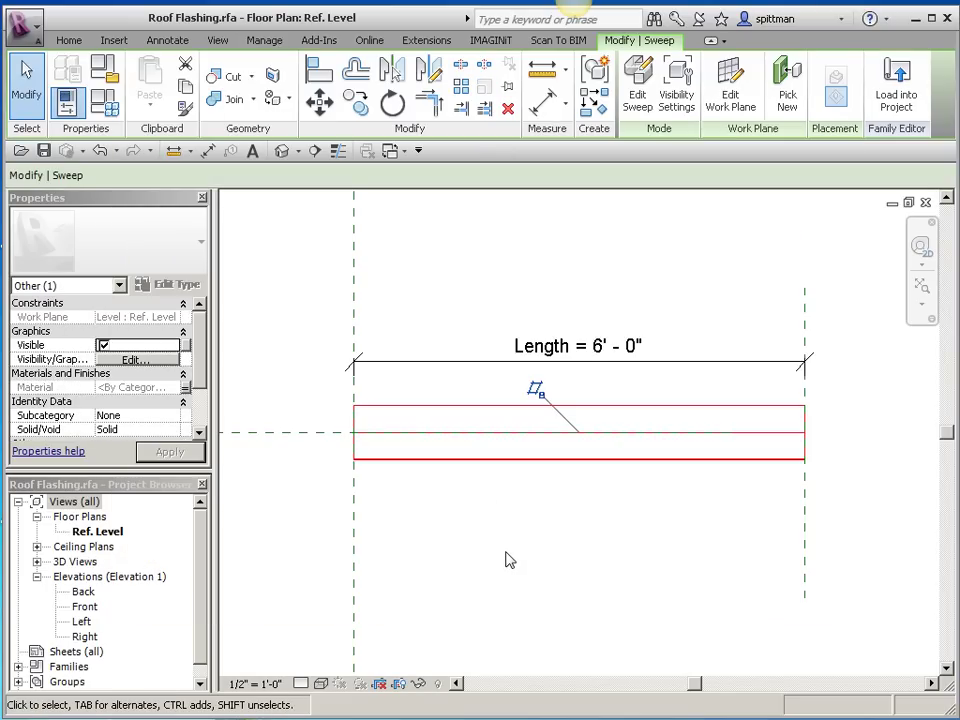
{"action": "left_click", "coordinate": [135, 415]}
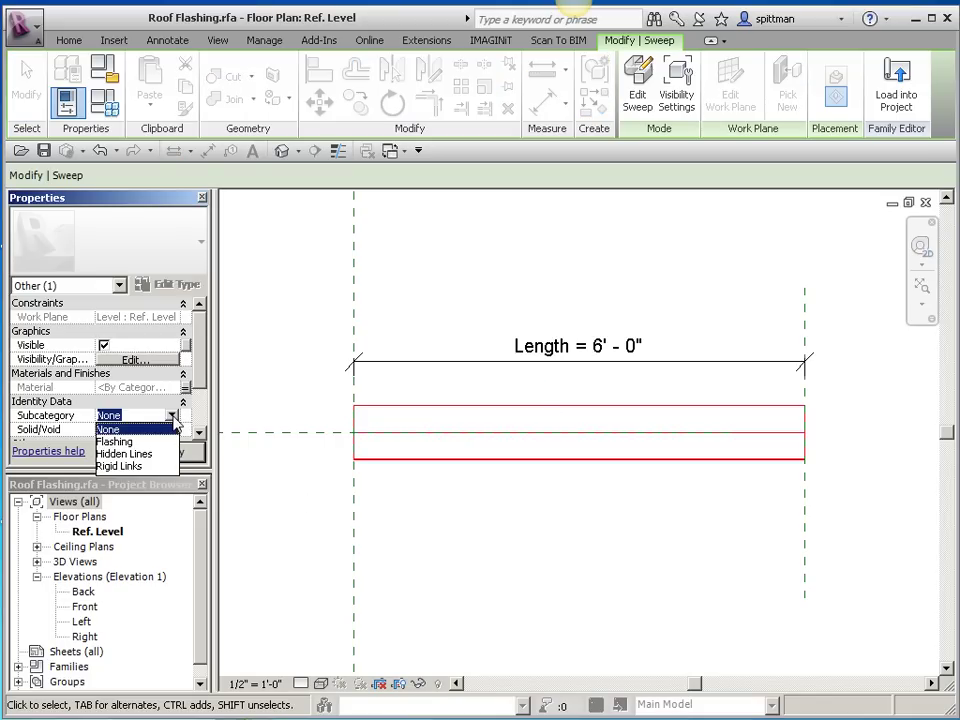
{"action": "left_click", "coordinate": [118, 442]}
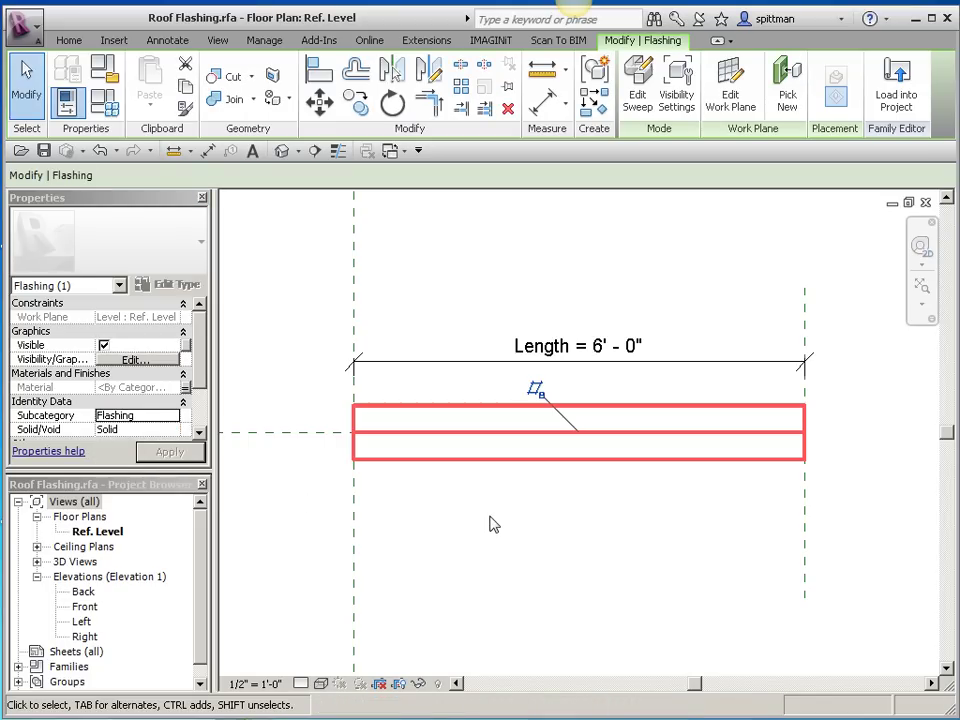
{"action": "left_click", "coordinate": [594, 592]}
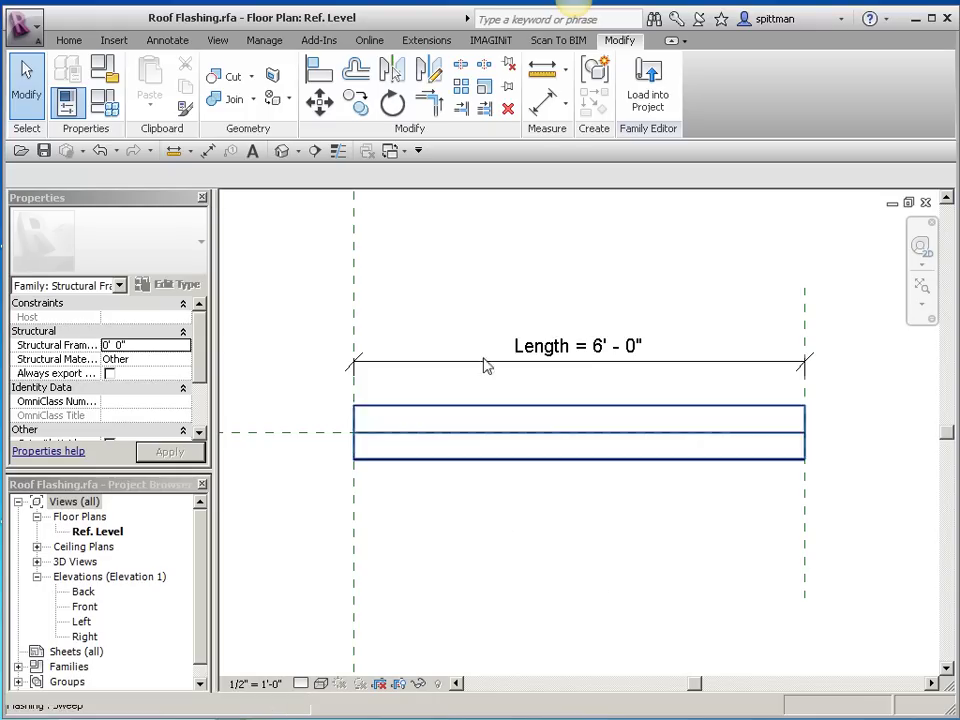
{"action": "left_click", "coordinate": [283, 152]}
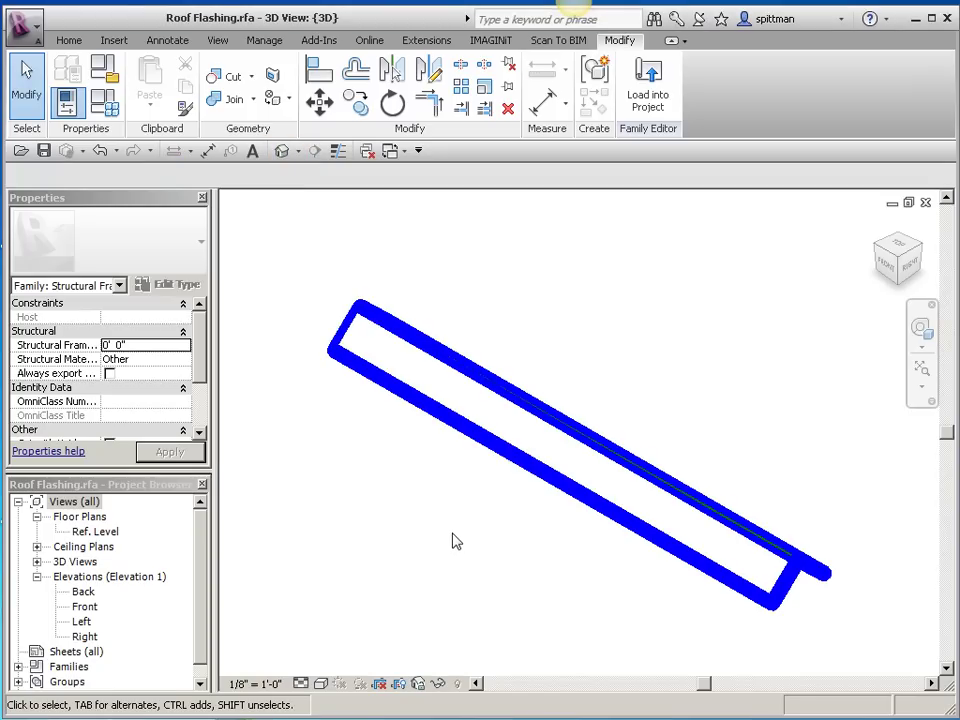
Uncheck Plan/RCP, When cut in Plan/RCP and Coarse in the sweep's visibility settings.
{"action": "left_click", "coordinate": [515, 461]}
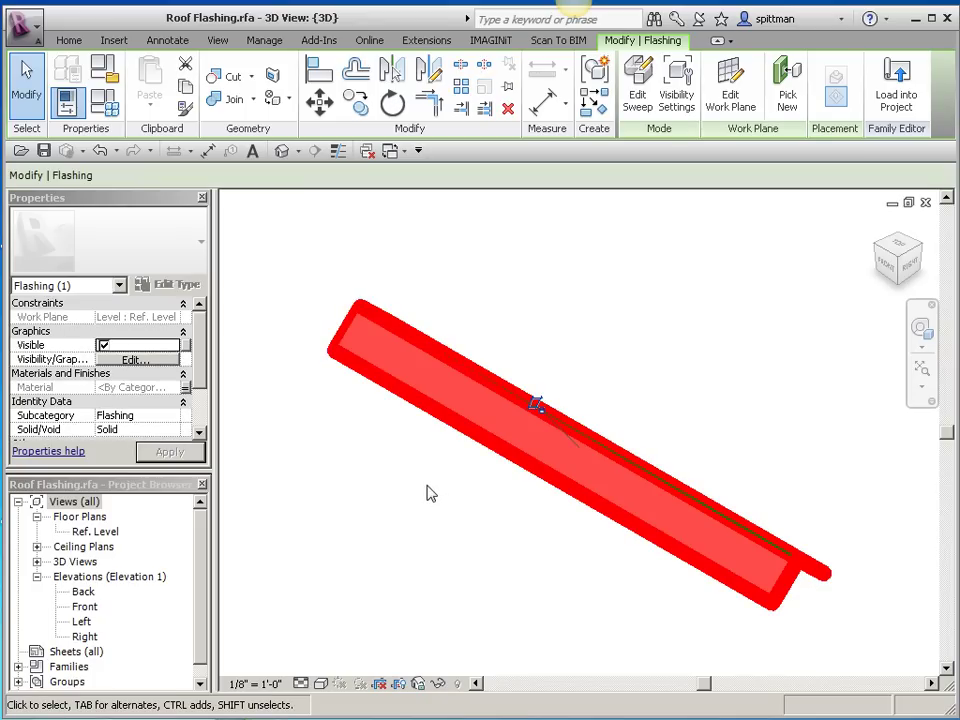
{"action": "left_click", "coordinate": [680, 100]}
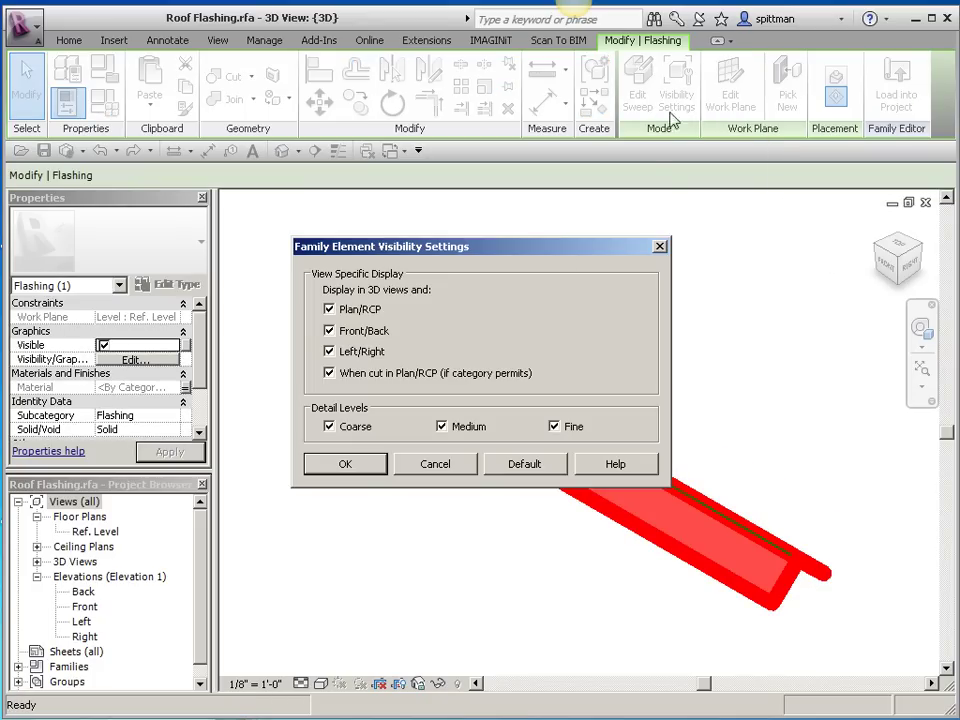
{"action": "left_click", "coordinate": [330, 309]}
{"action": "left_click", "coordinate": [330, 373]}
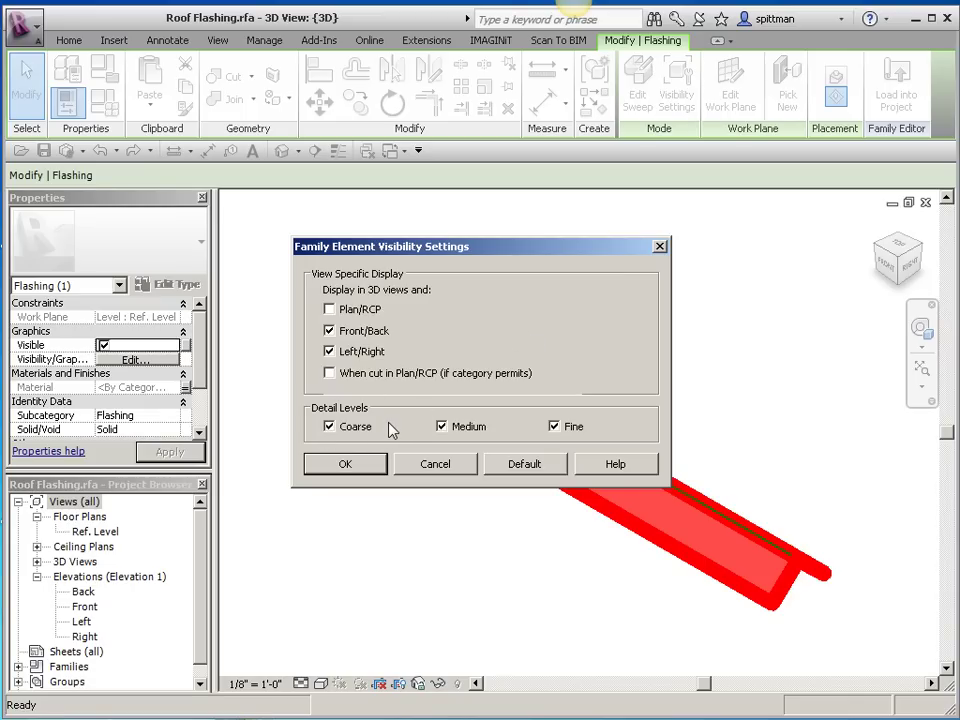
{"action": "left_click", "coordinate": [344, 431]}
{"action": "left_click", "coordinate": [345, 464]}
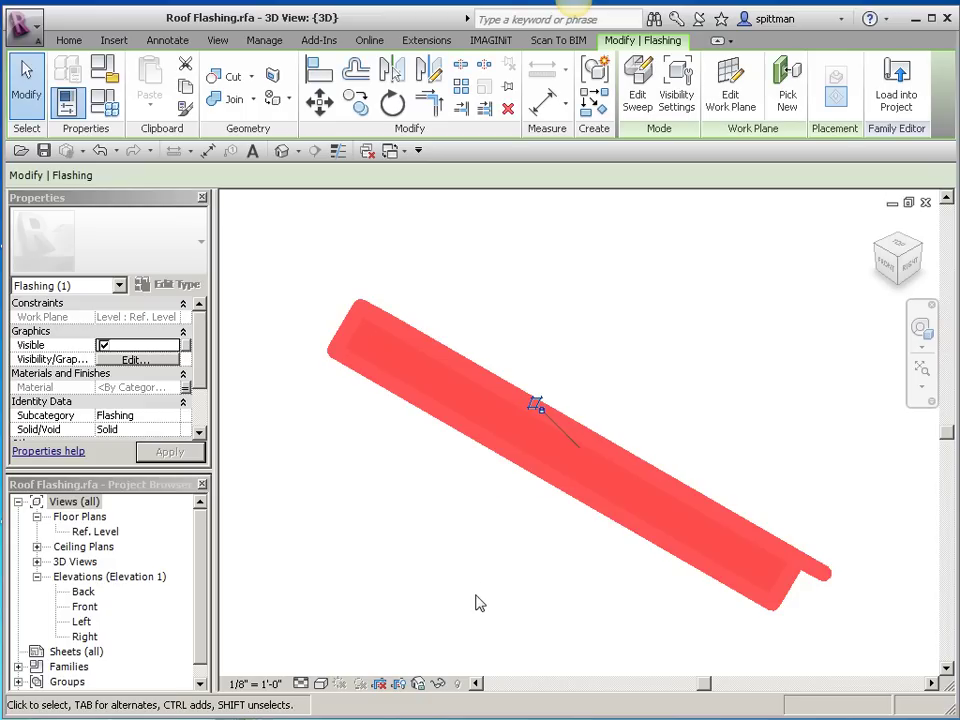
{"action": "left_click", "coordinate": [430, 571]}
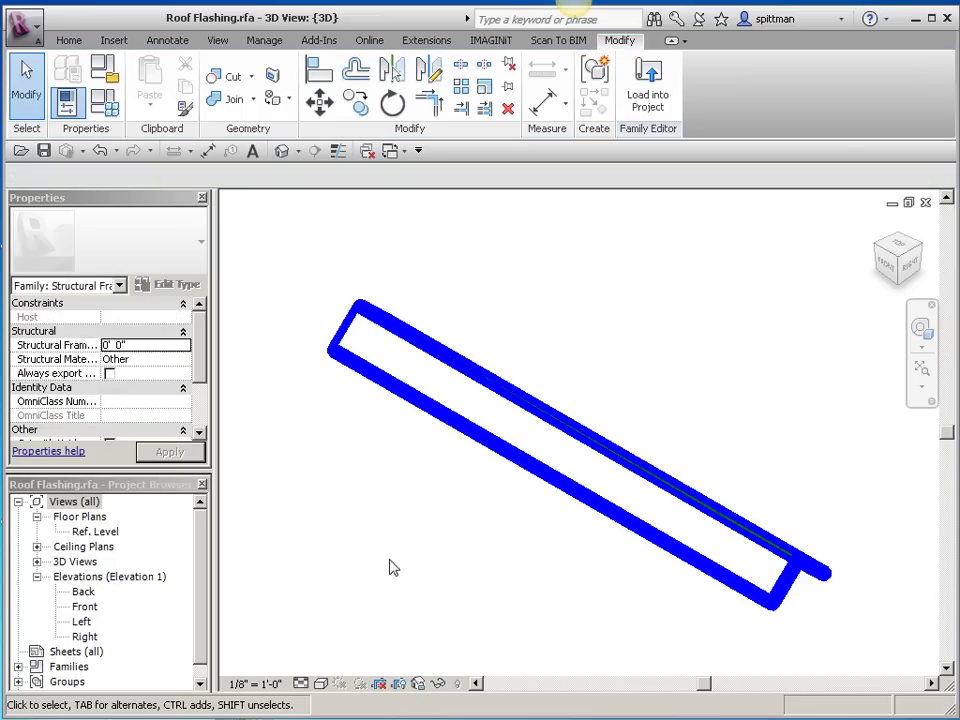
Go to the Ref. Level plan and start a symbolic line, showing its subcategory list.
{"action": "double_click", "coordinate": [96, 532]}
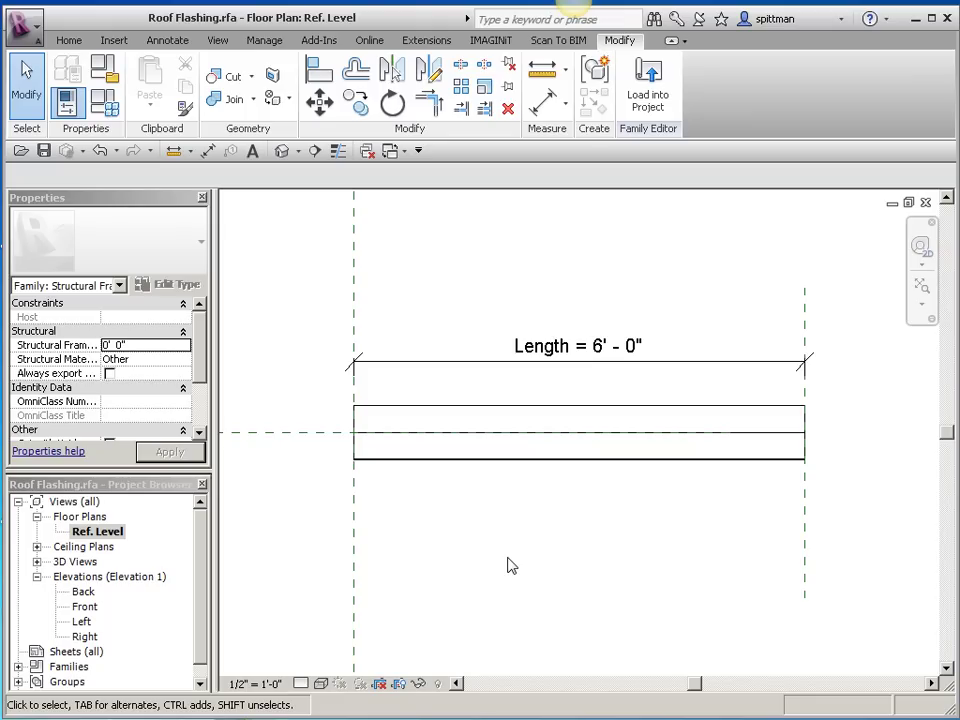
{"action": "left_click", "coordinate": [177, 43]}
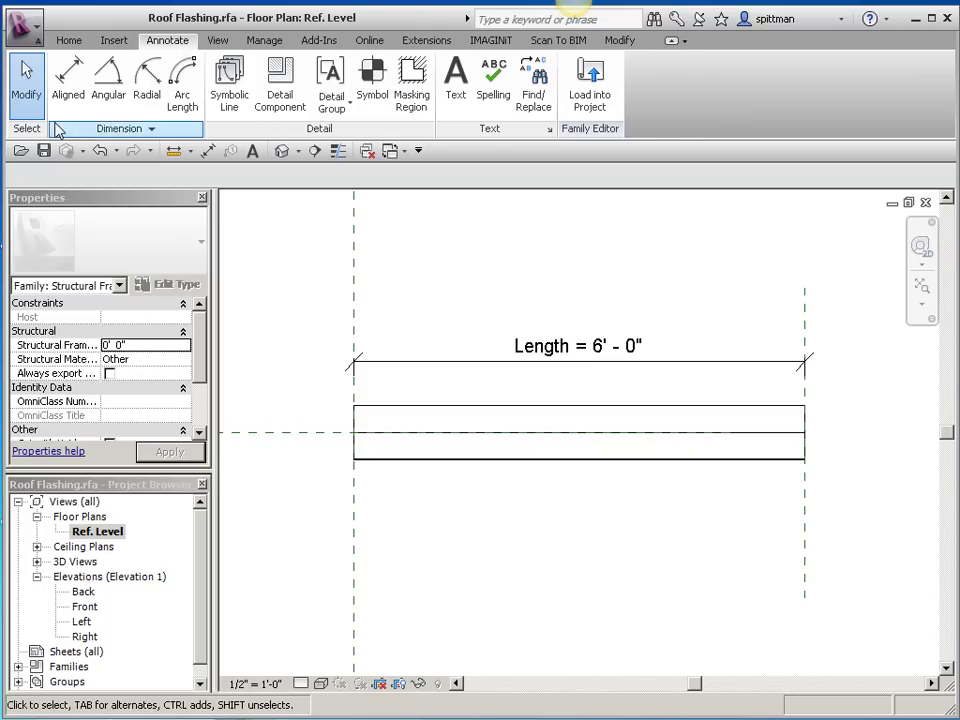
{"action": "left_click", "coordinate": [234, 102]}
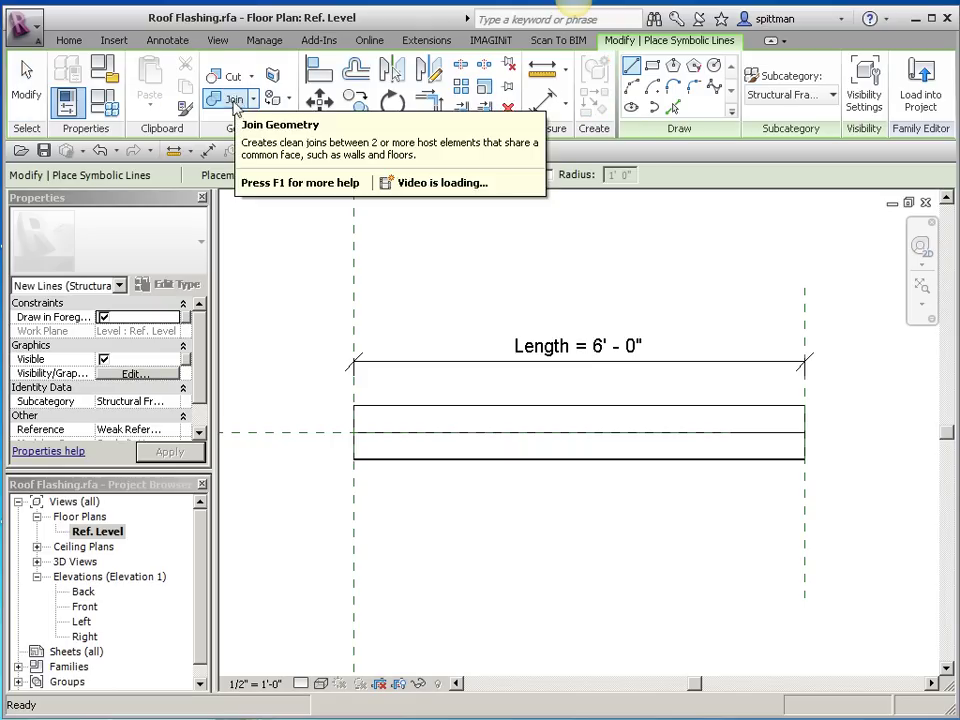
{"action": "left_click", "coordinate": [770, 96]}
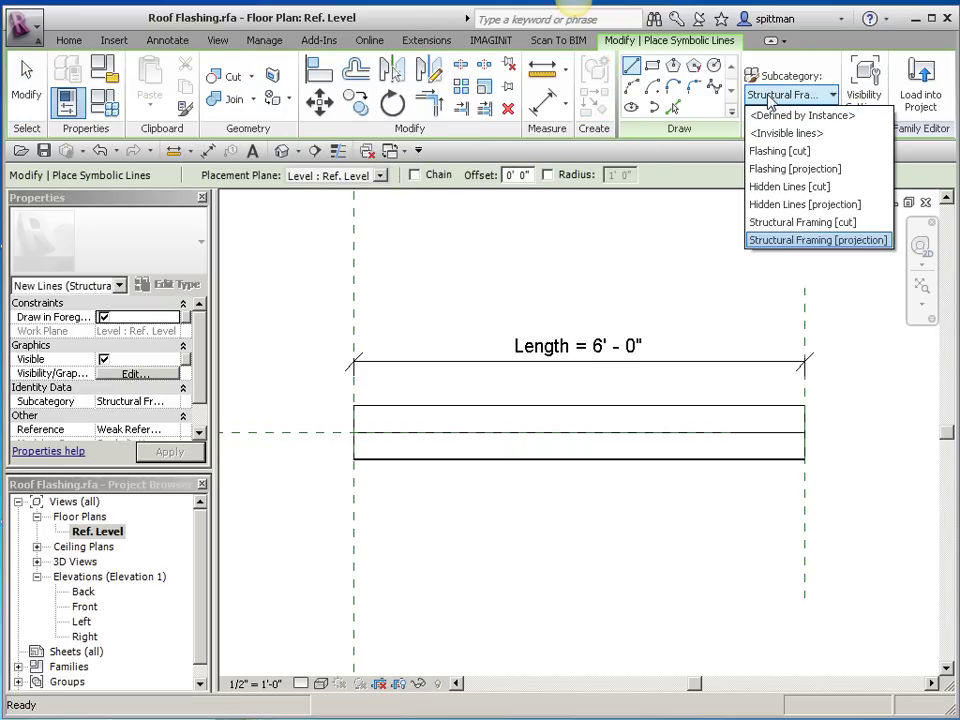
Draw a Flashing [projection] symbolic line by picking the centre reference line.
{"action": "left_click", "coordinate": [768, 176]}
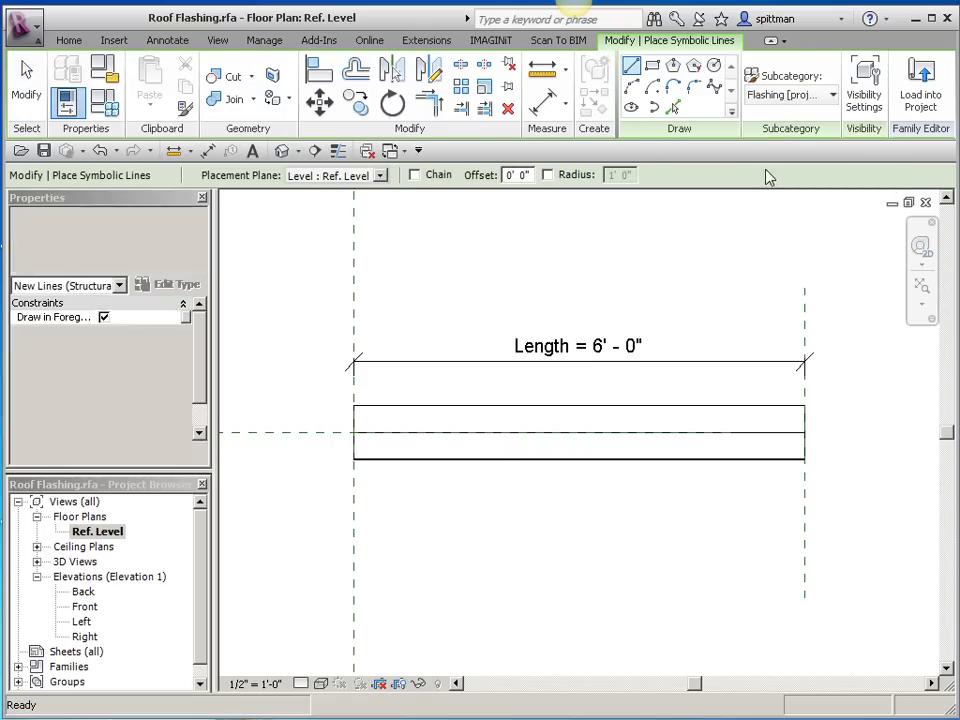
{"action": "left_click", "coordinate": [673, 107]}
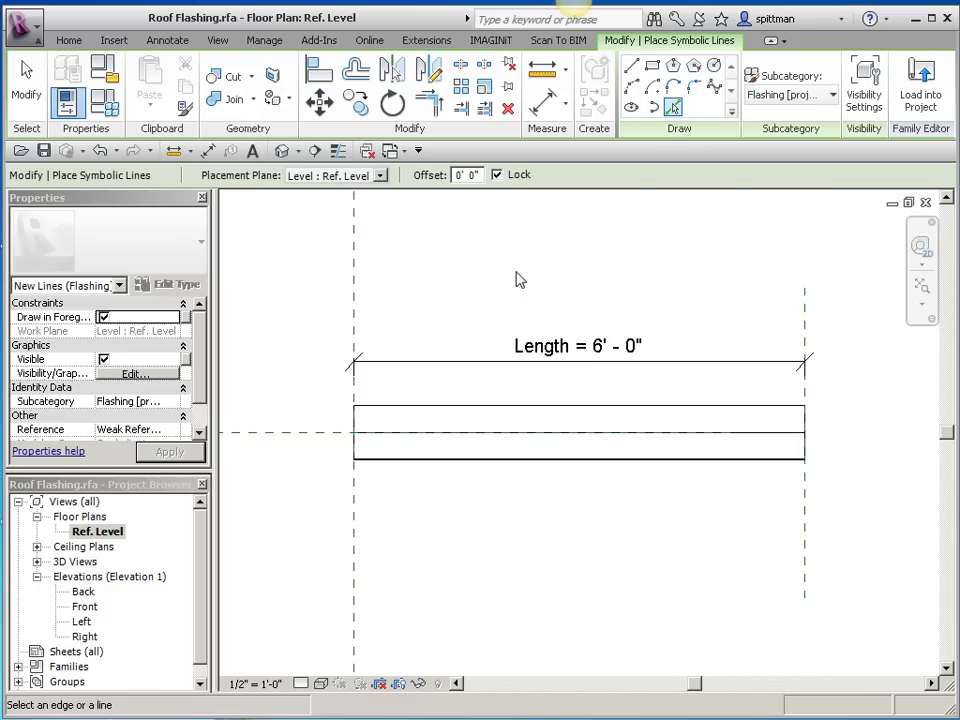
{"action": "left_click", "coordinate": [519, 441]}
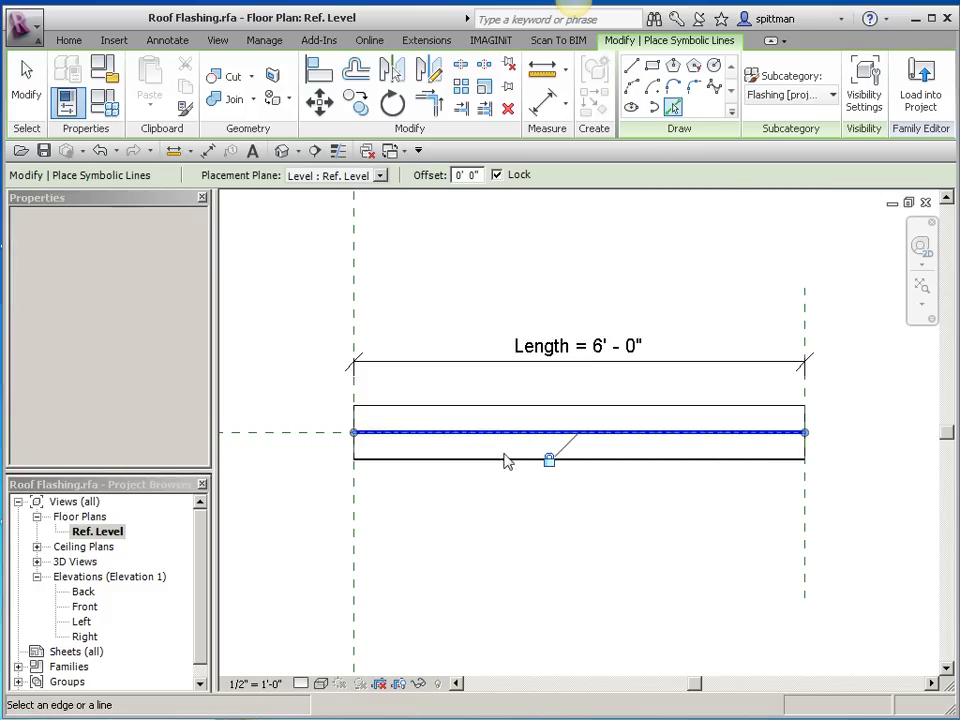
{"action": "left_click", "coordinate": [103, 104]}
Change the default Length to 4' 0" and save the family.
{"action": "left_click", "coordinate": [594, 167]}
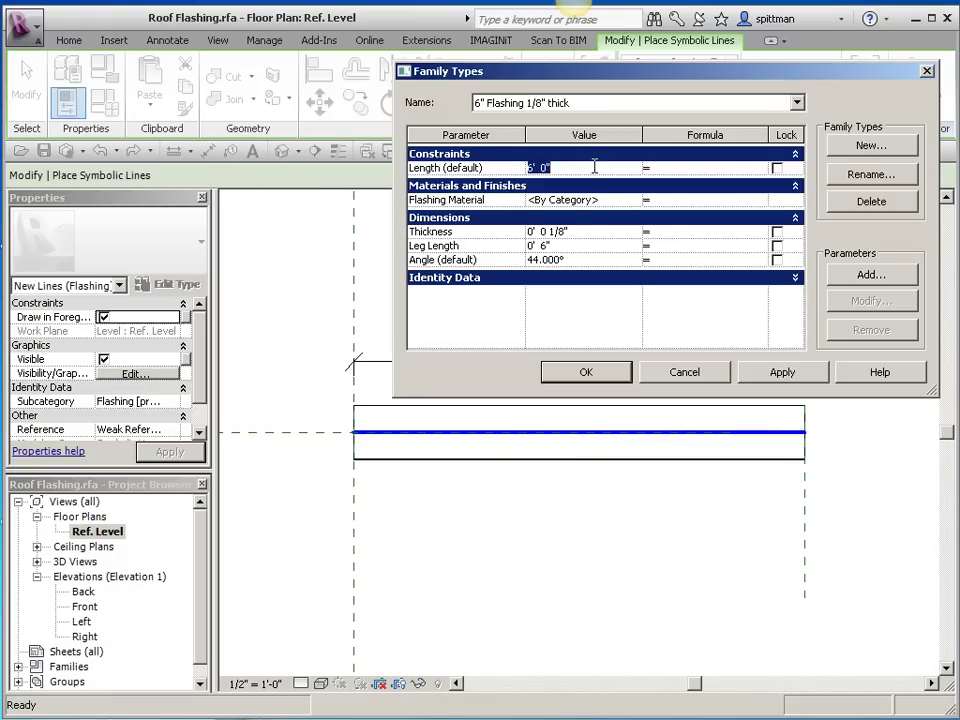
{"action": "type", "text": "4"}
{"action": "left_click", "coordinate": [766, 371]}
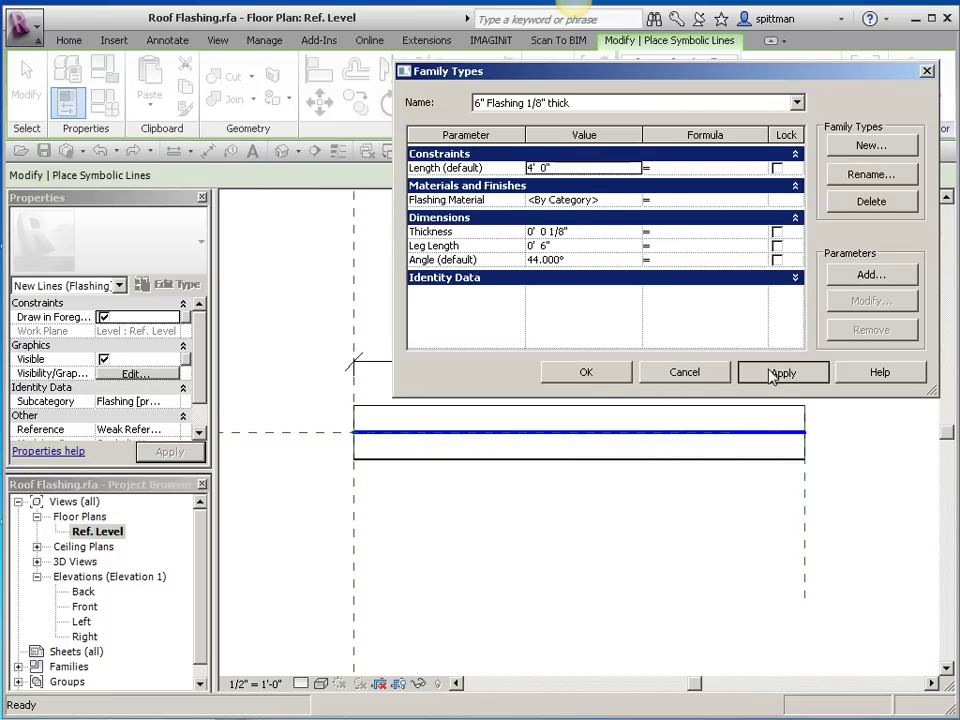
{"action": "left_click", "coordinate": [592, 376]}
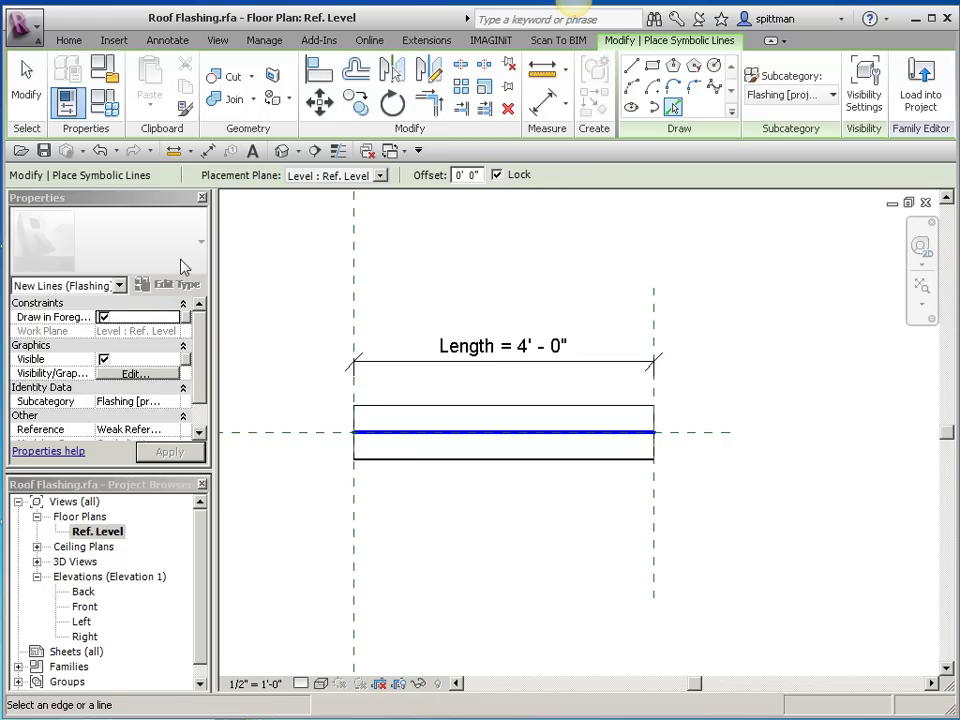
{"action": "left_click", "coordinate": [44, 150]}
Turn off Medium and Fine visibility for the Flashing symbolic line, leaving only Coarse.
{"action": "left_click", "coordinate": [26, 85]}
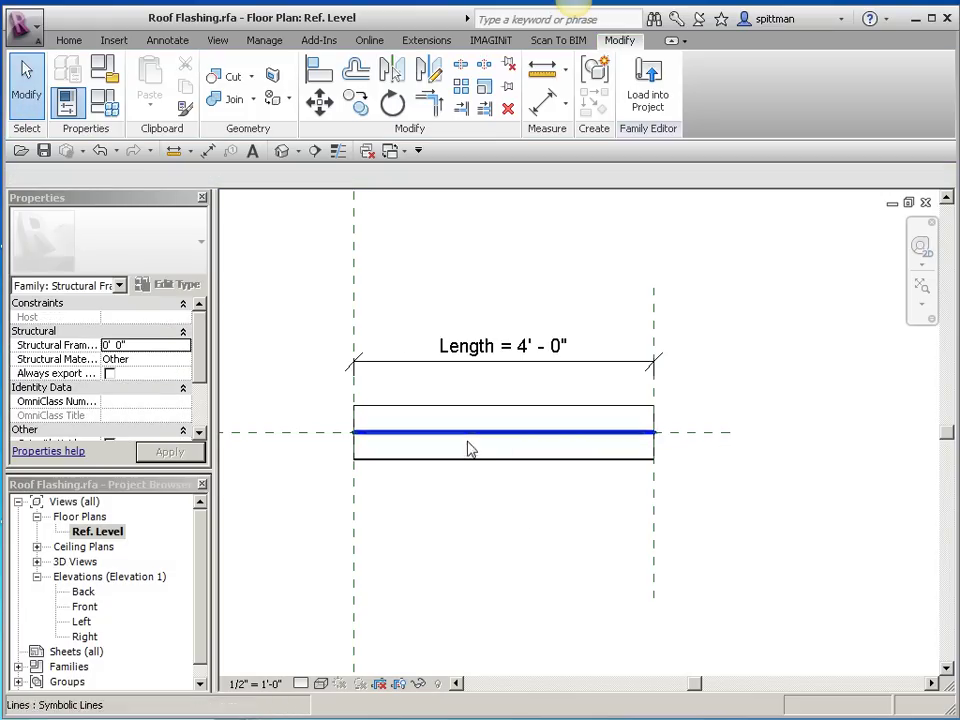
{"action": "left_click", "coordinate": [471, 436]}
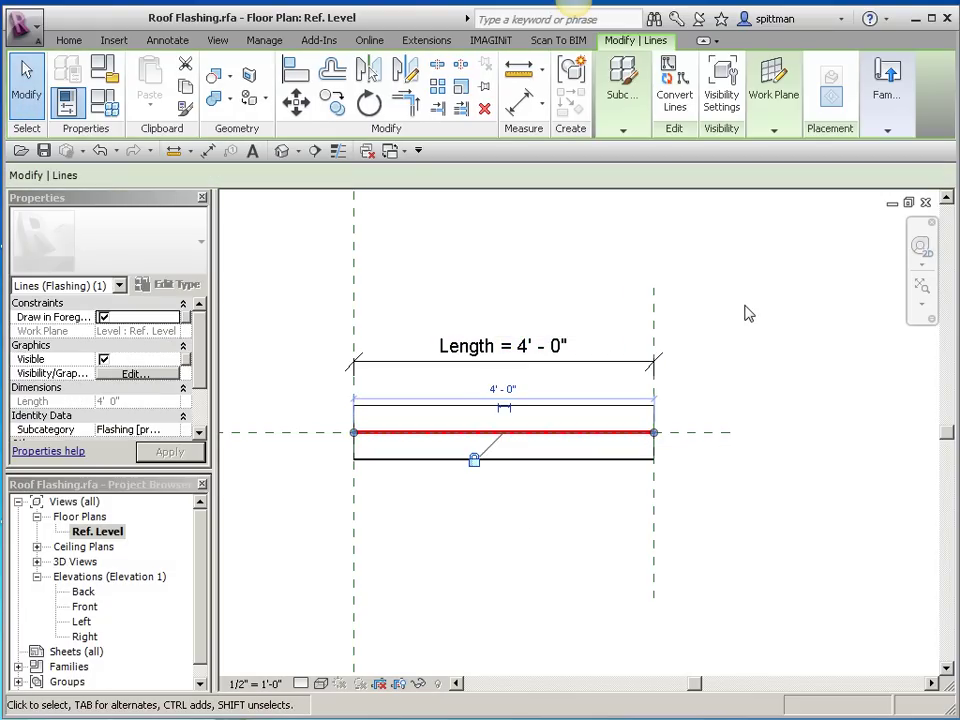
{"action": "left_click", "coordinate": [722, 100]}
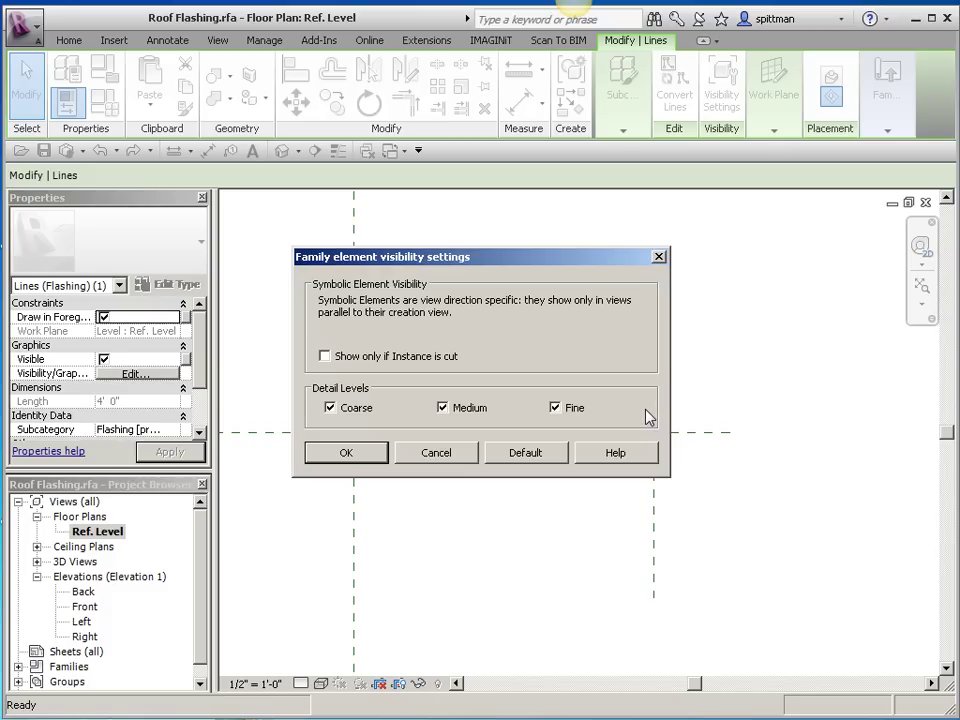
{"action": "left_click", "coordinate": [465, 409]}
{"action": "left_click", "coordinate": [555, 408]}
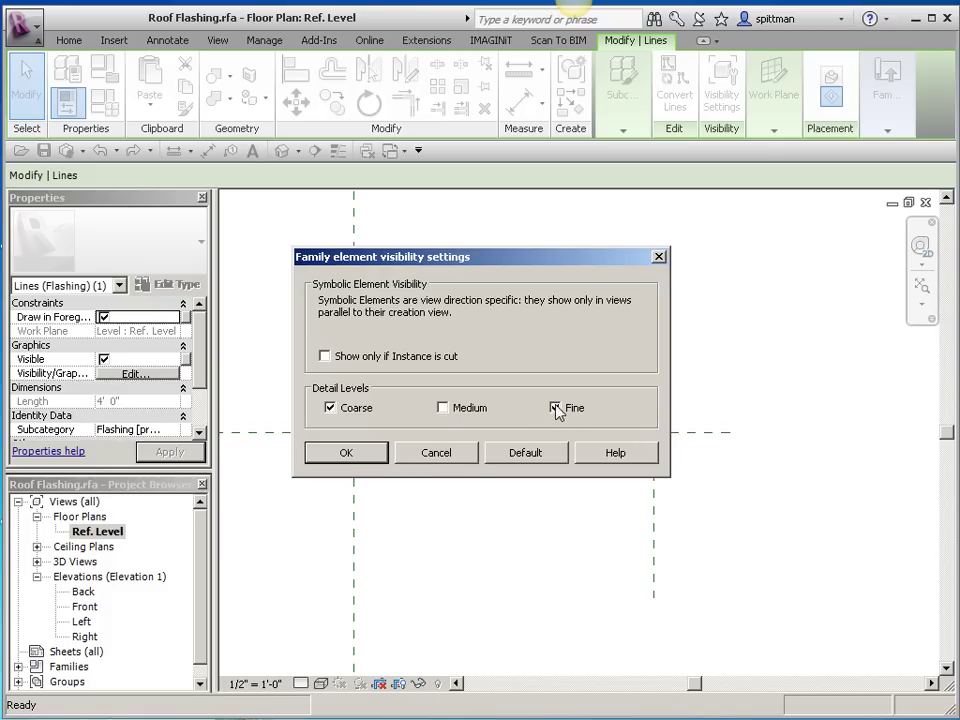
{"action": "left_click", "coordinate": [362, 456]}
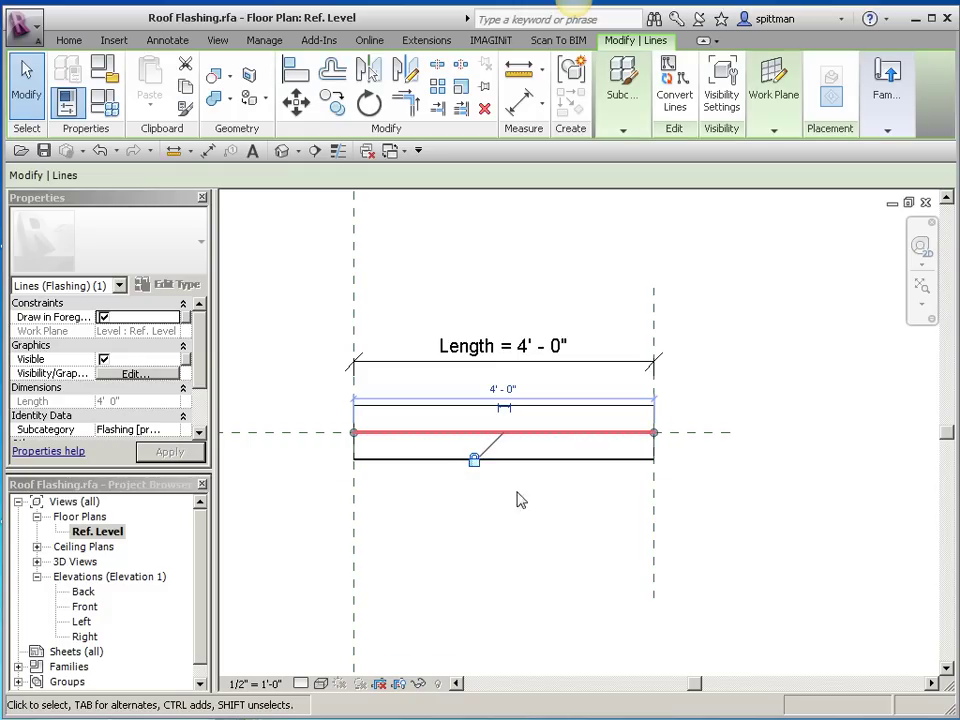
{"action": "left_click", "coordinate": [575, 522]}
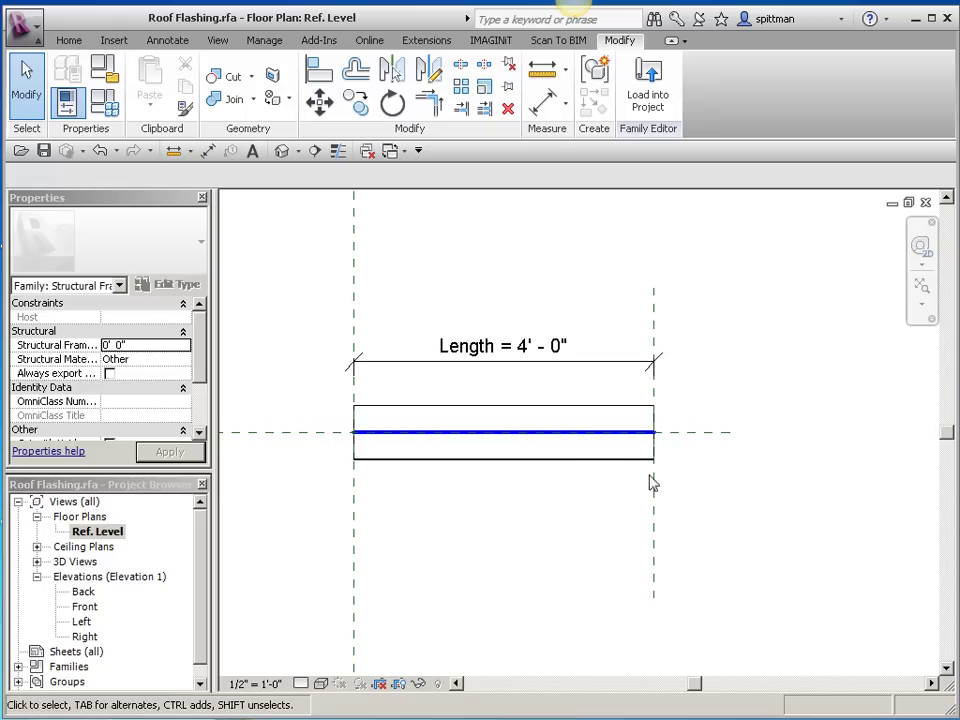
Load the family into Project4, overwriting the existing Roof Flashing version.
{"action": "left_click", "coordinate": [662, 90]}
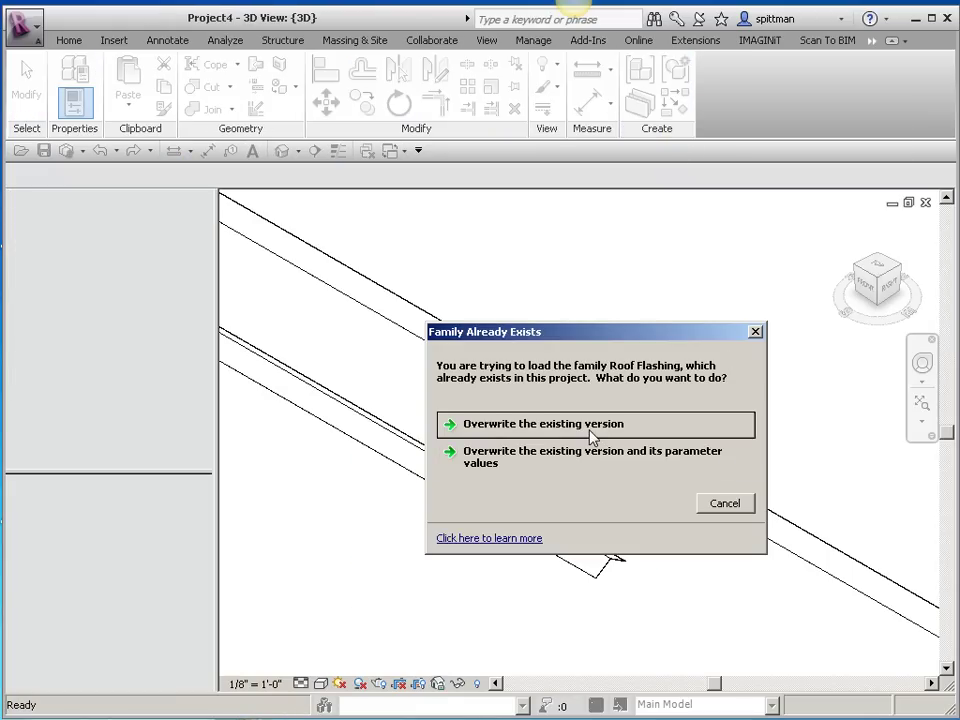
{"action": "left_click", "coordinate": [592, 430]}
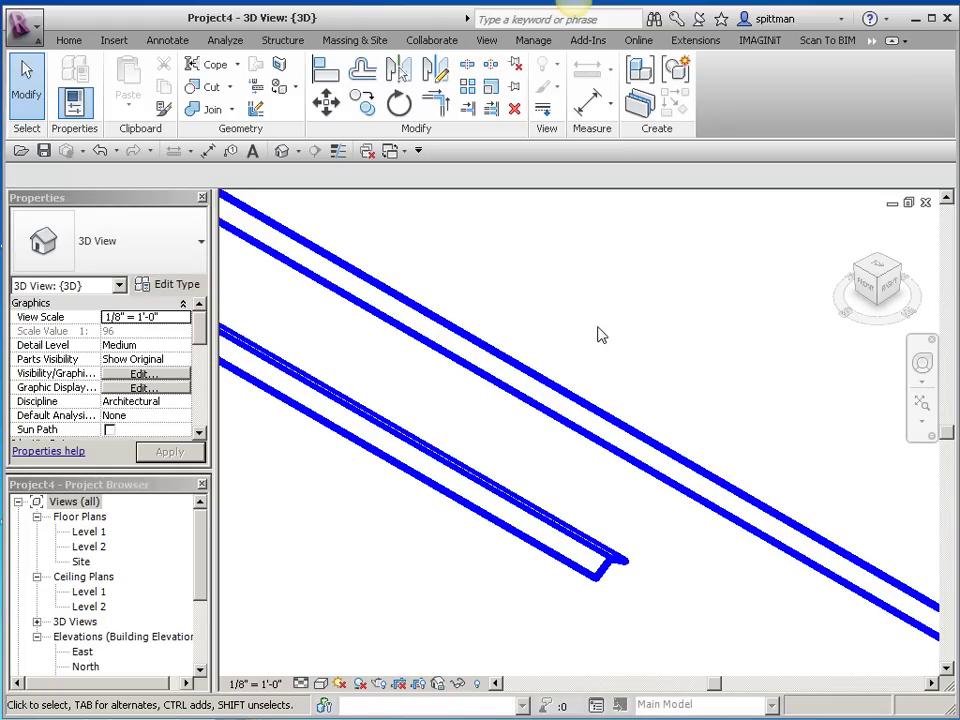
In Visibility/Graphics (VG), override the Structural Framing Flashing projection lines to red.
{"action": "key", "text": "v"}
{"action": "key", "text": "g"}
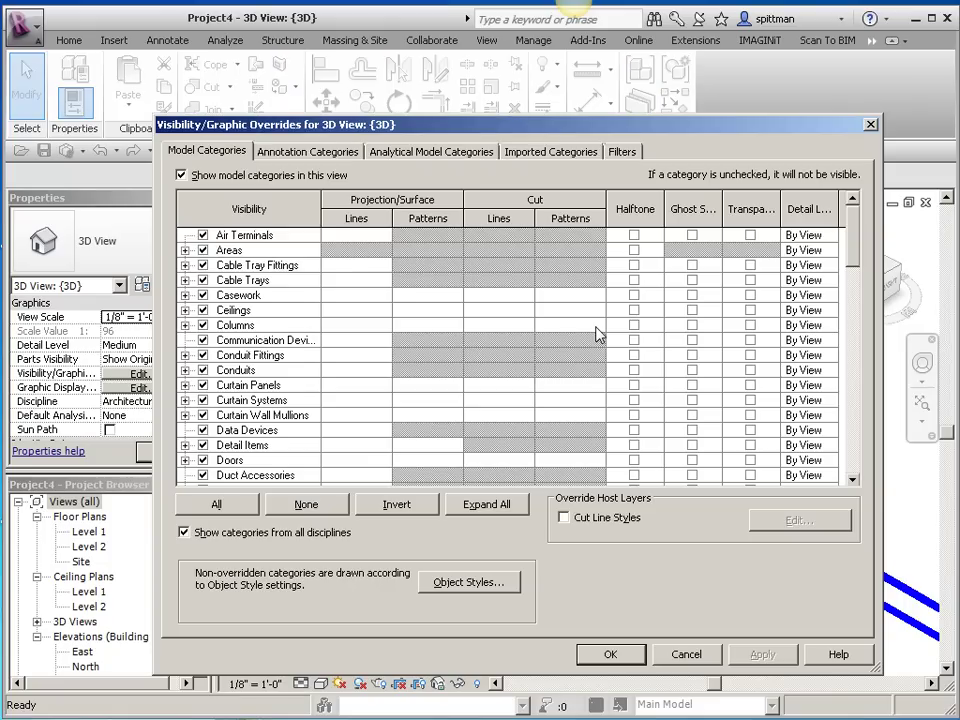
{"action": "left_click_drag", "start_coordinate": [855, 262], "coordinate": [883, 468]}
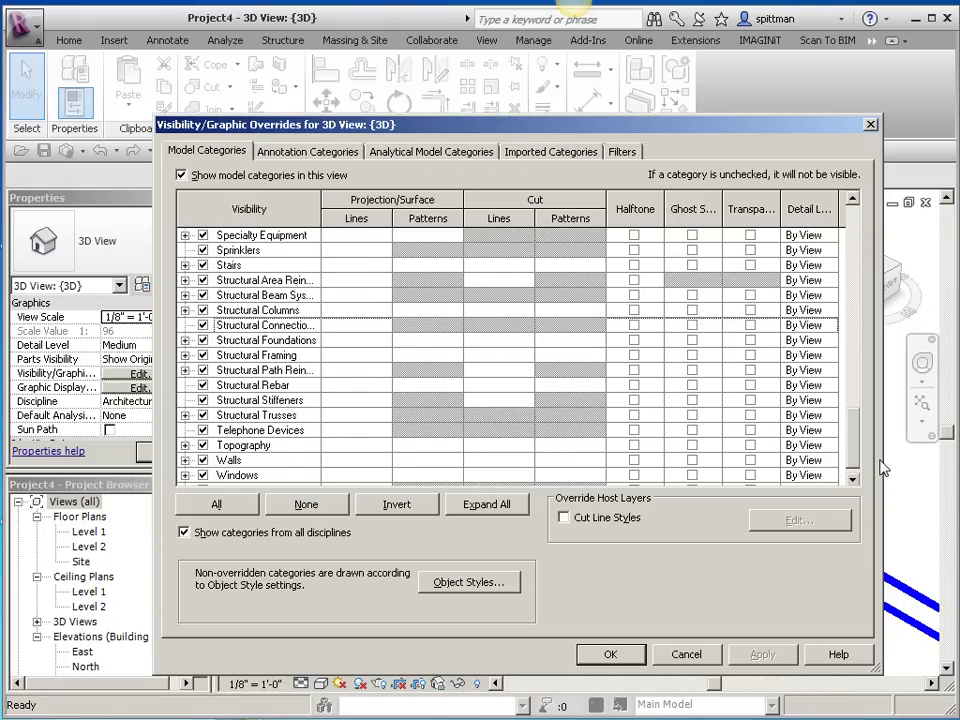
{"action": "left_click", "coordinate": [184, 355]}
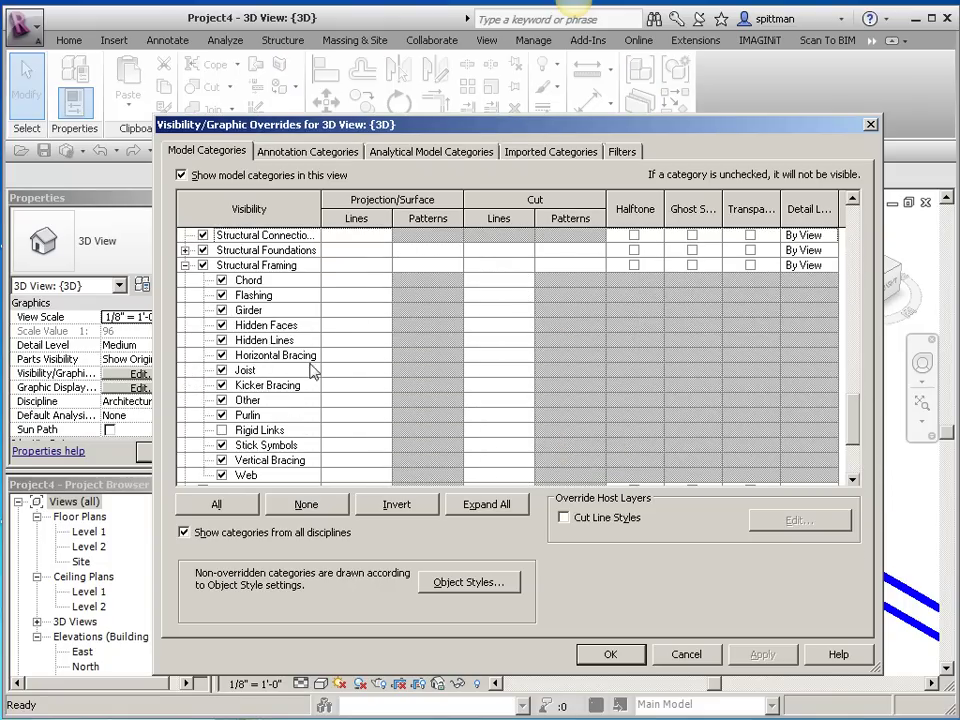
{"action": "left_click", "coordinate": [299, 297]}
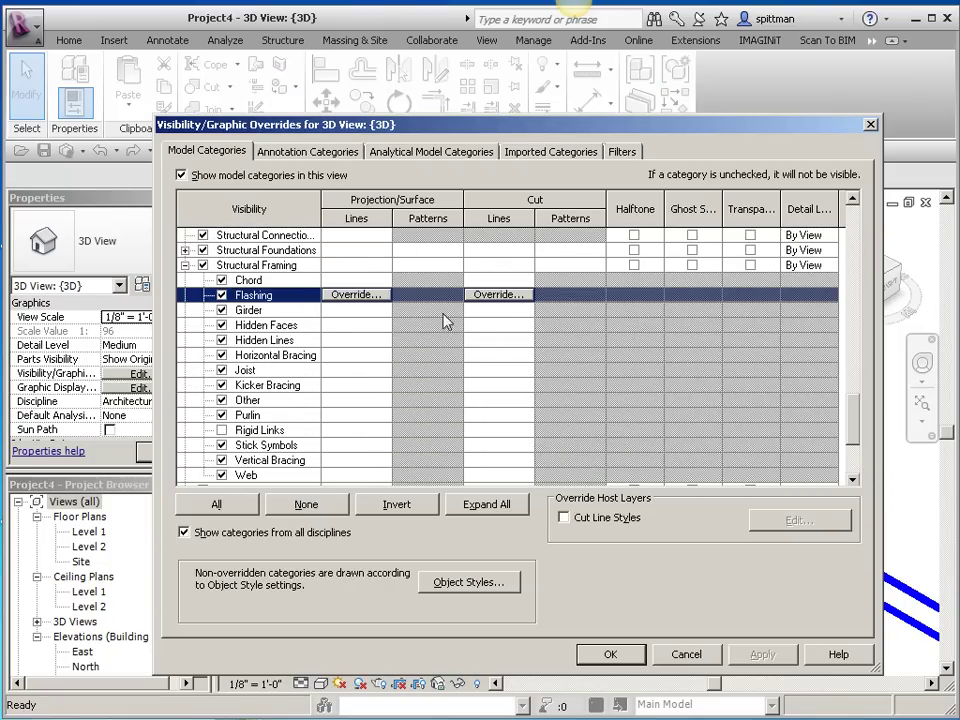
{"action": "left_click", "coordinate": [352, 295]}
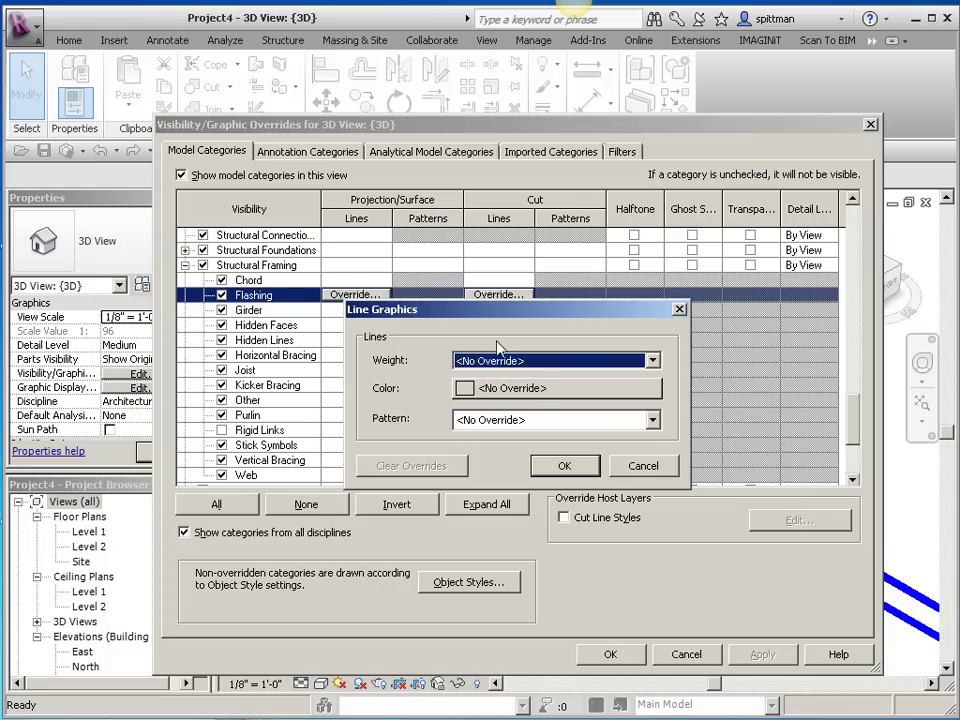
{"action": "left_click", "coordinate": [528, 396]}
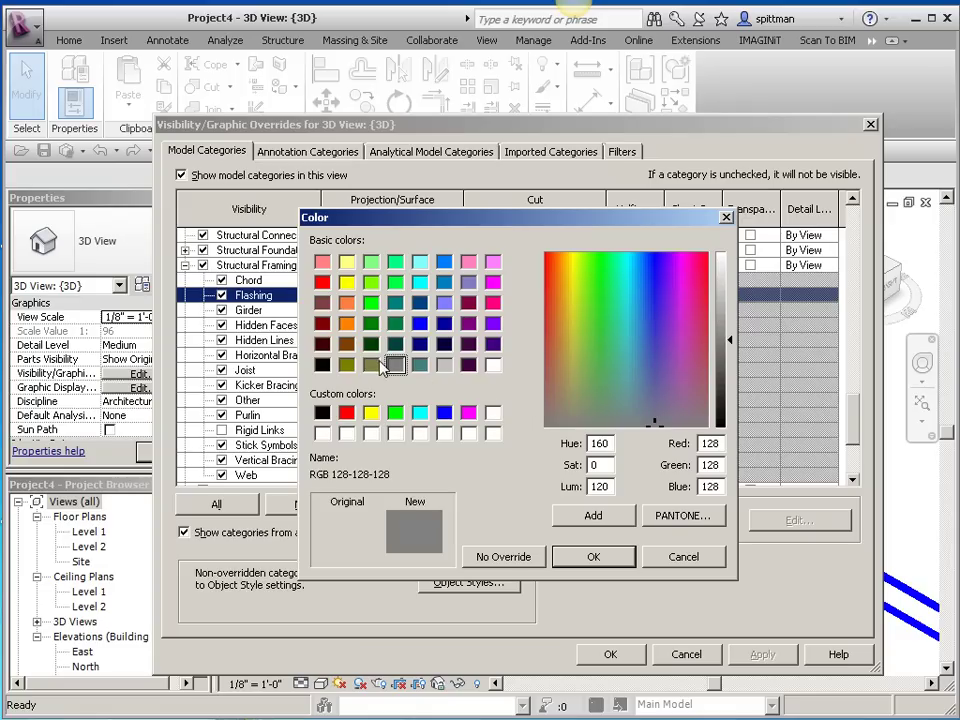
{"action": "left_click", "coordinate": [322, 283]}
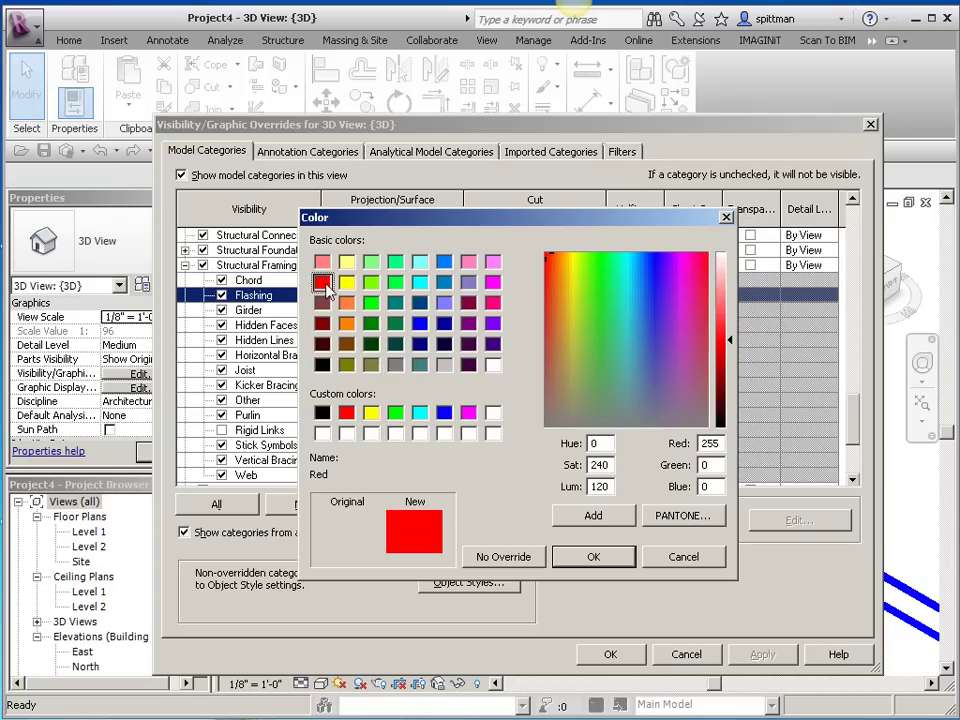
{"action": "left_click", "coordinate": [608, 558]}
{"action": "left_click", "coordinate": [565, 467]}
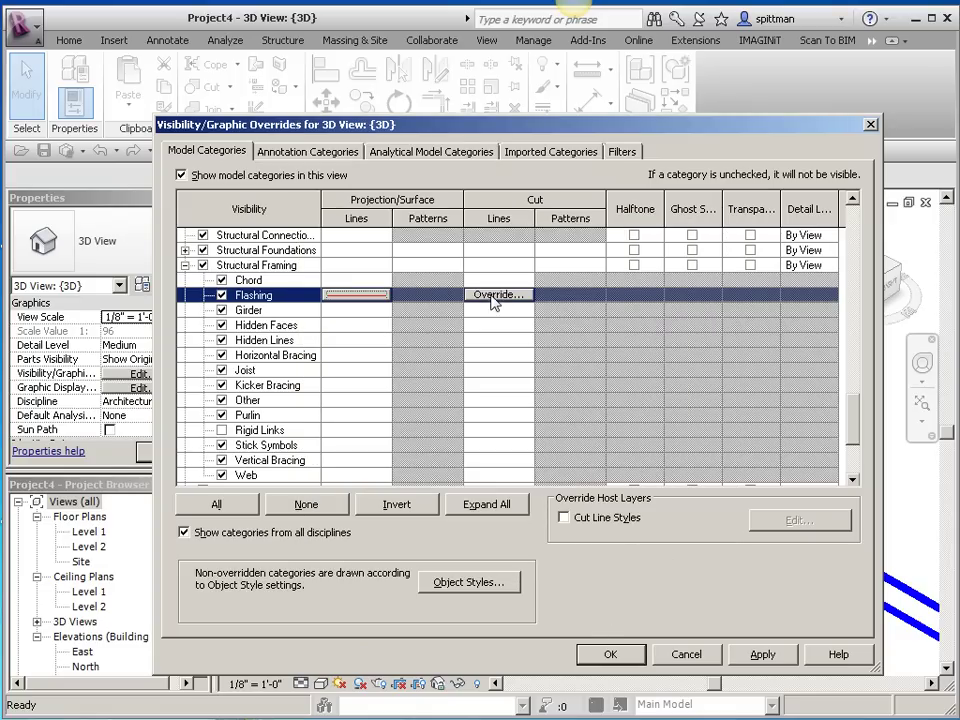
Override the Flashing cut lines to red as well and apply the overrides.
{"action": "left_click", "coordinate": [495, 296]}
{"action": "left_click", "coordinate": [487, 388]}
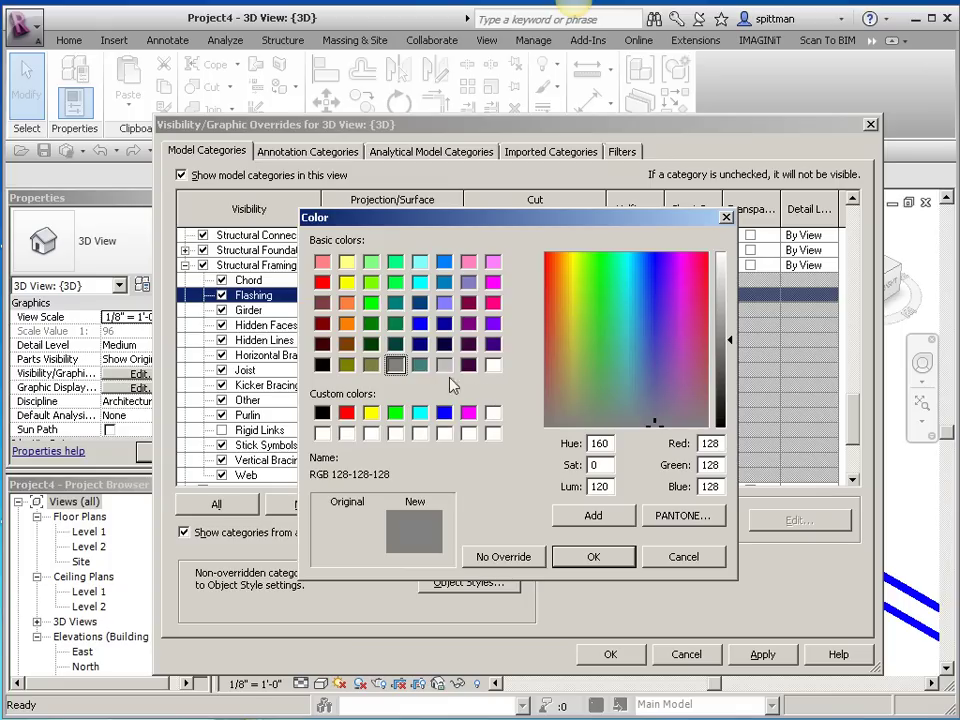
{"action": "left_click", "coordinate": [322, 283]}
{"action": "left_click", "coordinate": [590, 556]}
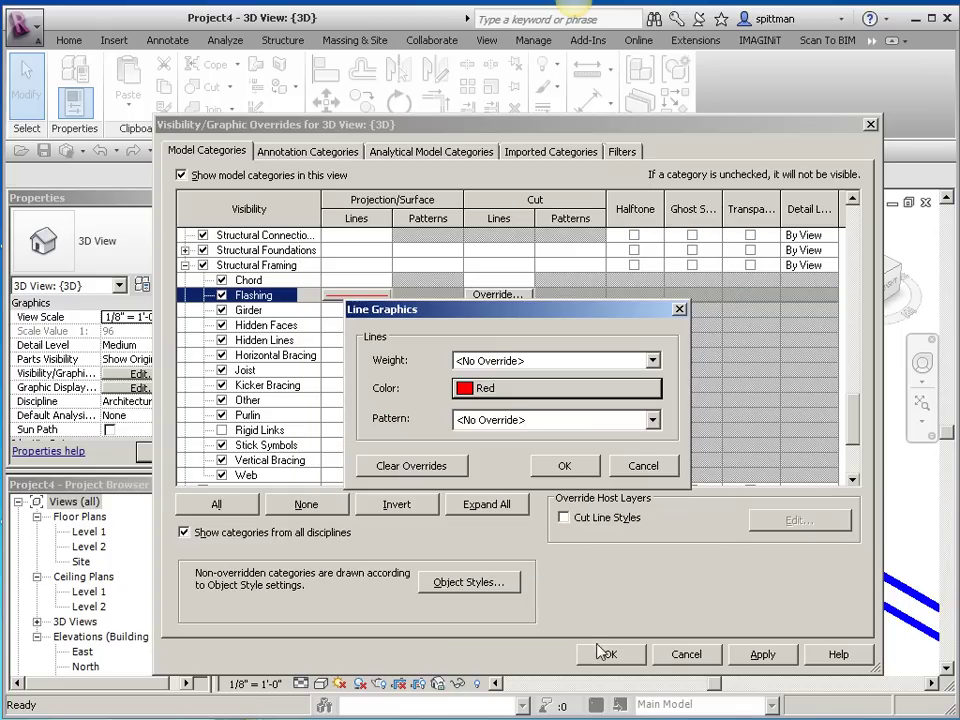
{"action": "left_click", "coordinate": [565, 463]}
{"action": "left_click", "coordinate": [610, 654]}
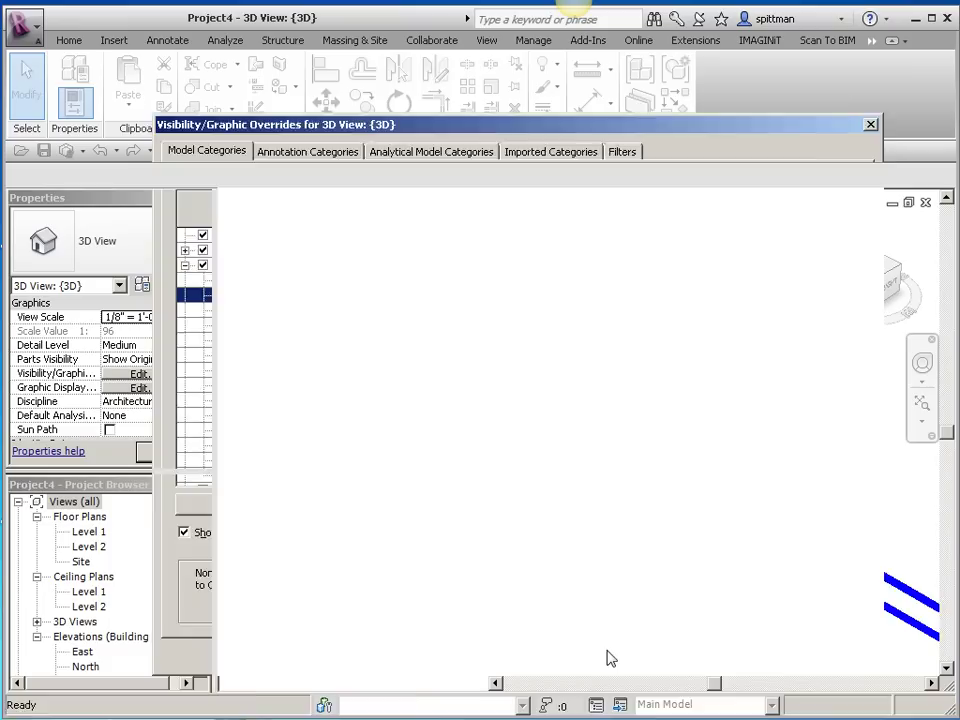